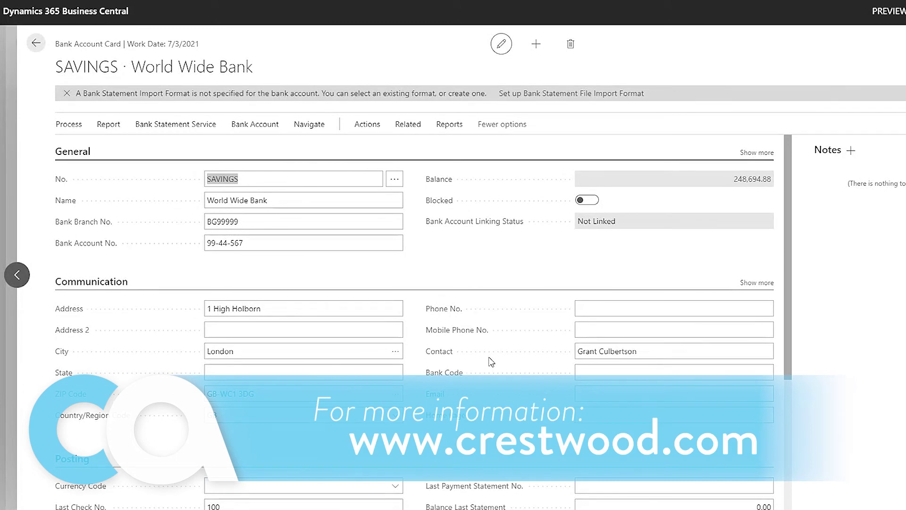
Step: Start the bank statement import format guide and upload the Bank File Test sample file
left_click(576, 95)
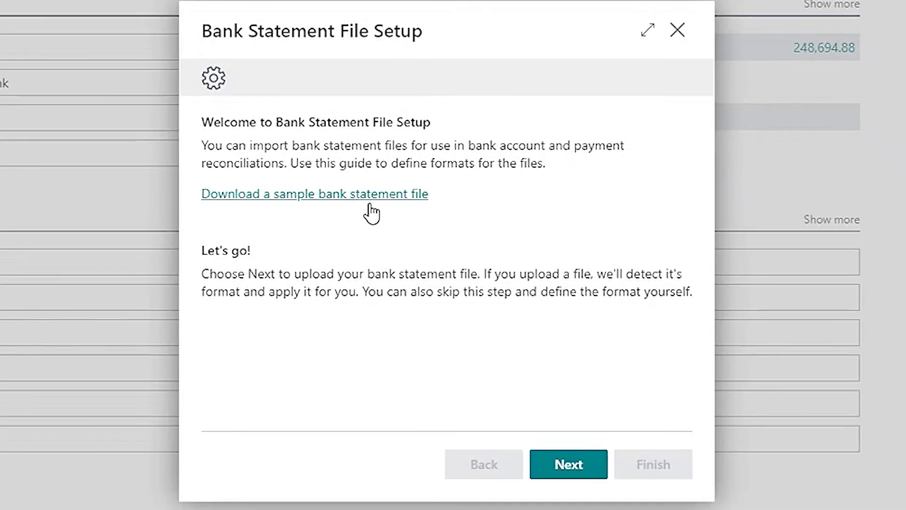
left_click(568, 468)
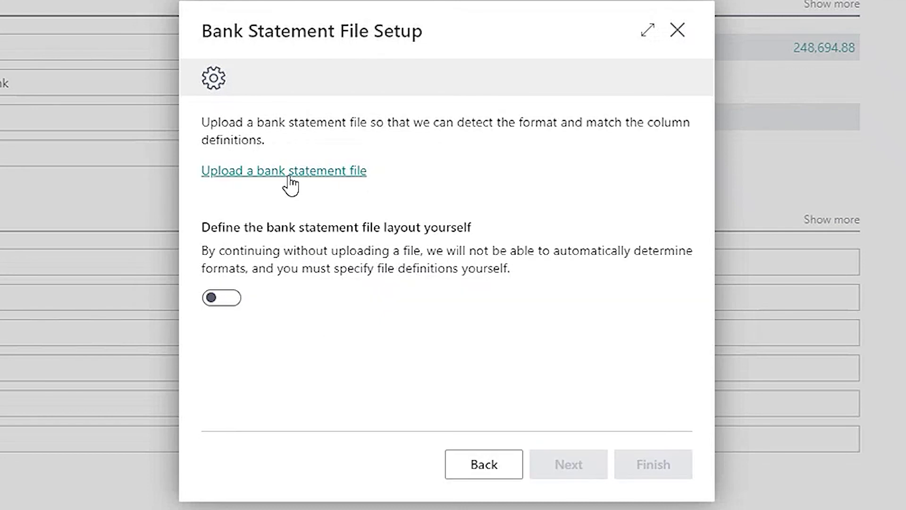
left_click(319, 174)
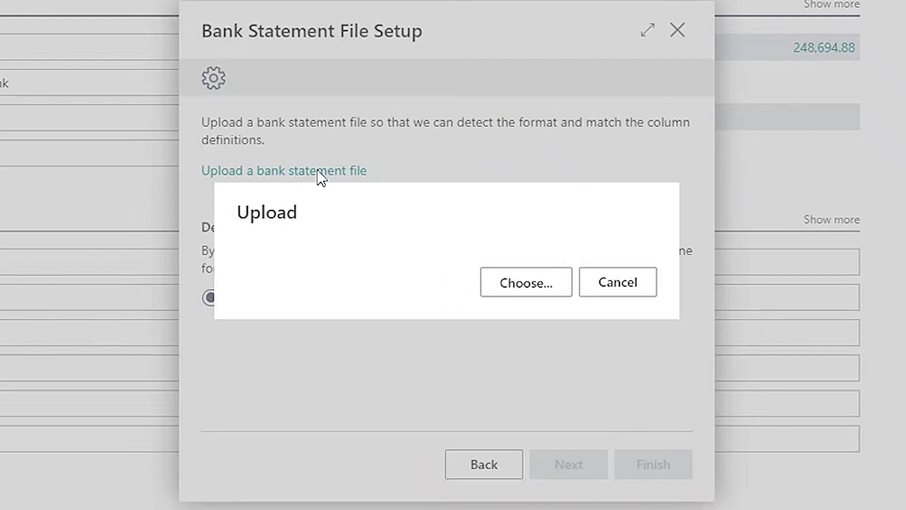
left_click(538, 285)
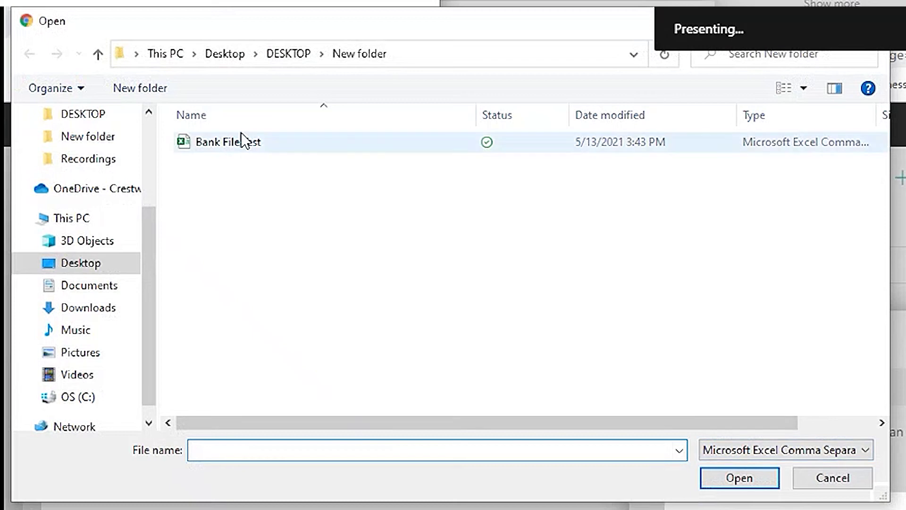
left_click(243, 141)
left_click(740, 478)
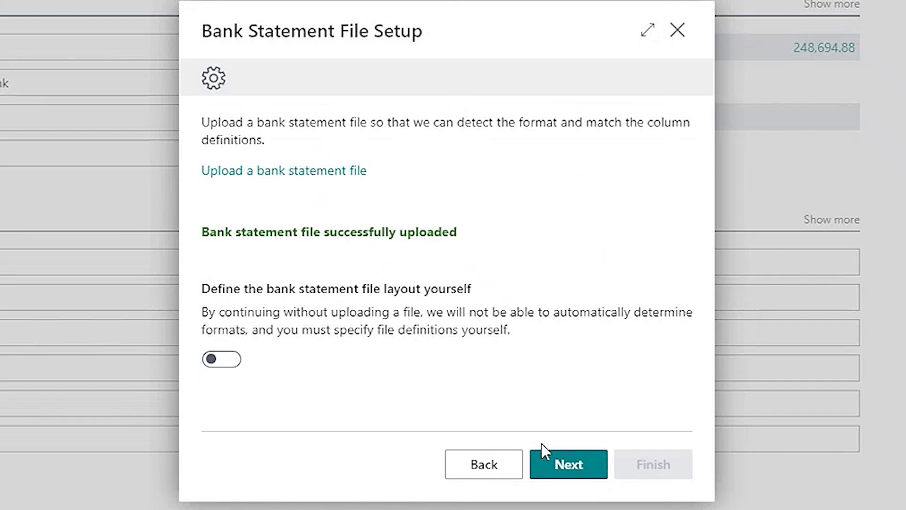
Step: Skip one header line and keep comma as the column separator, giving 8 columns
left_click(573, 469)
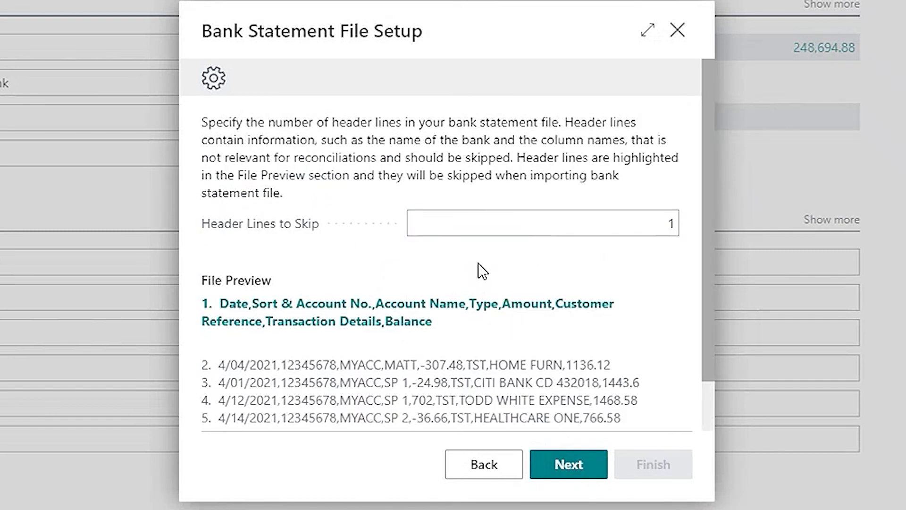
scroll(479, 270, "down", 2)
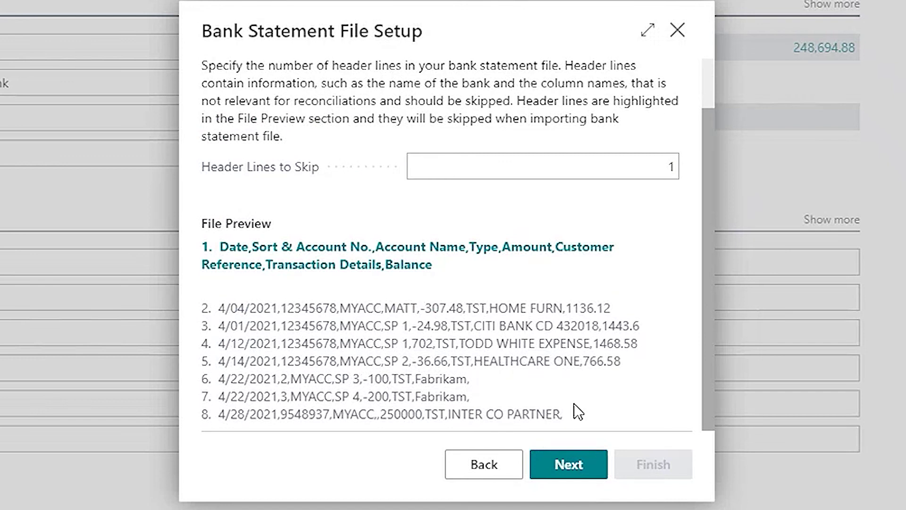
left_click(575, 465)
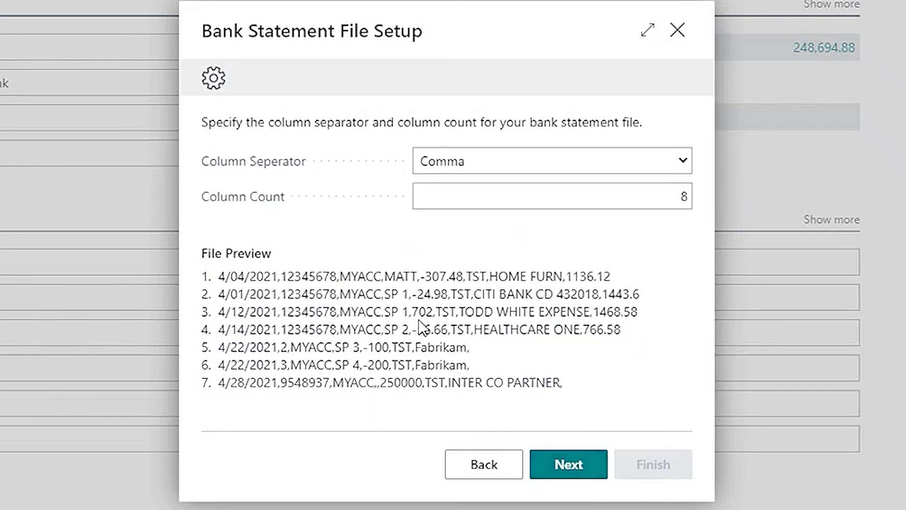
left_click(684, 161)
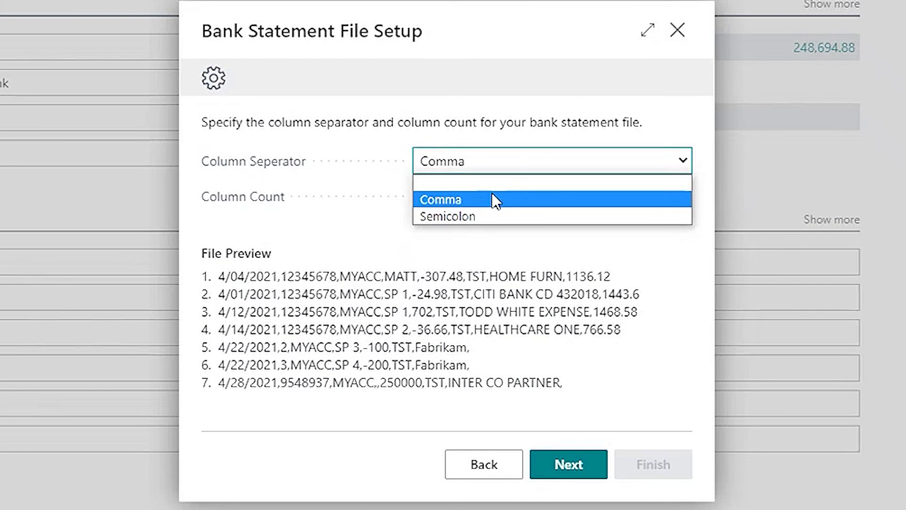
left_click(467, 202)
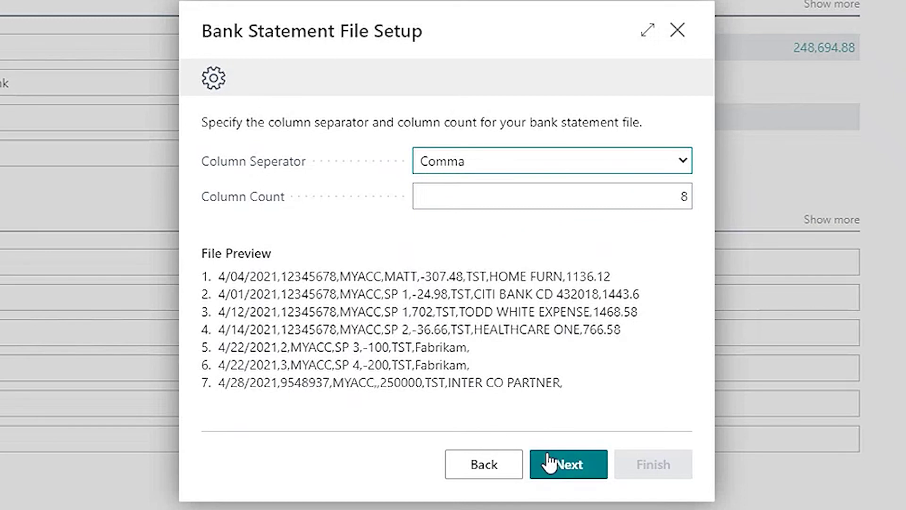
Step: Accept the column mappings and keep M/dd/yyyy dates with a dot decimal separator
left_click(568, 464)
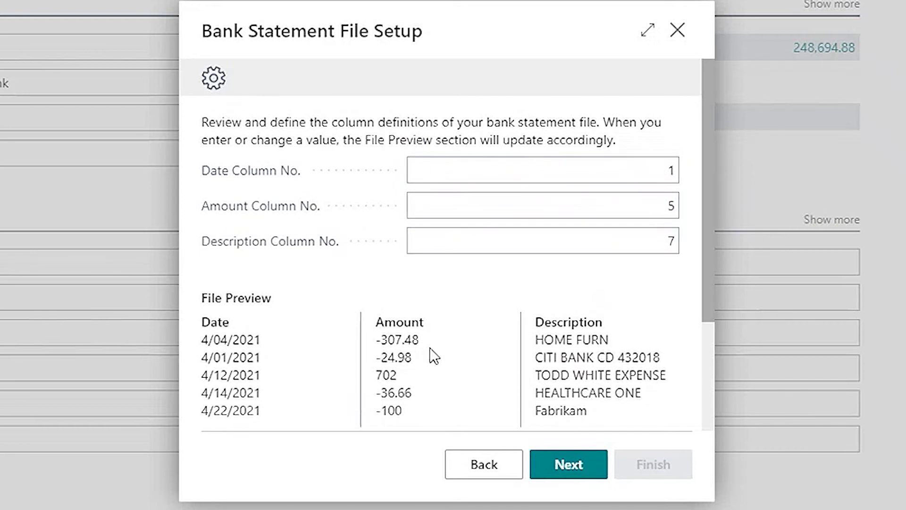
scroll(433, 354, "down", 3)
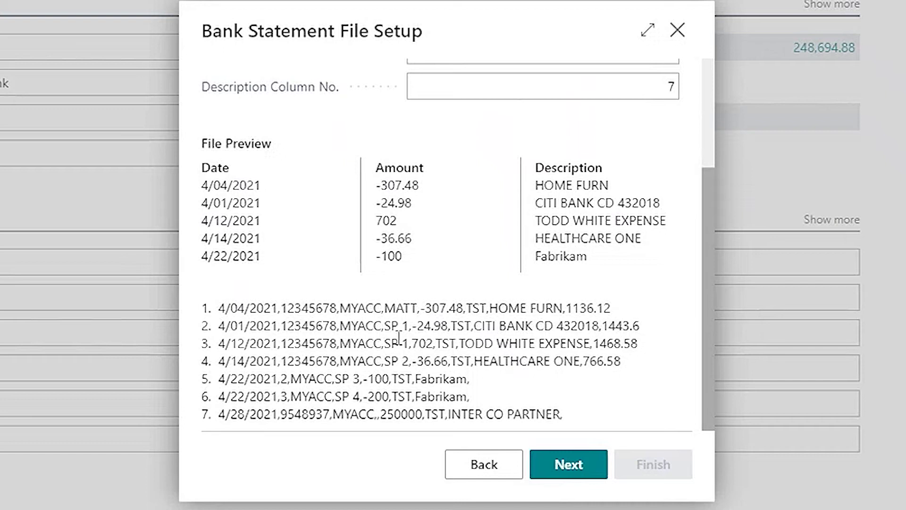
left_click(570, 467)
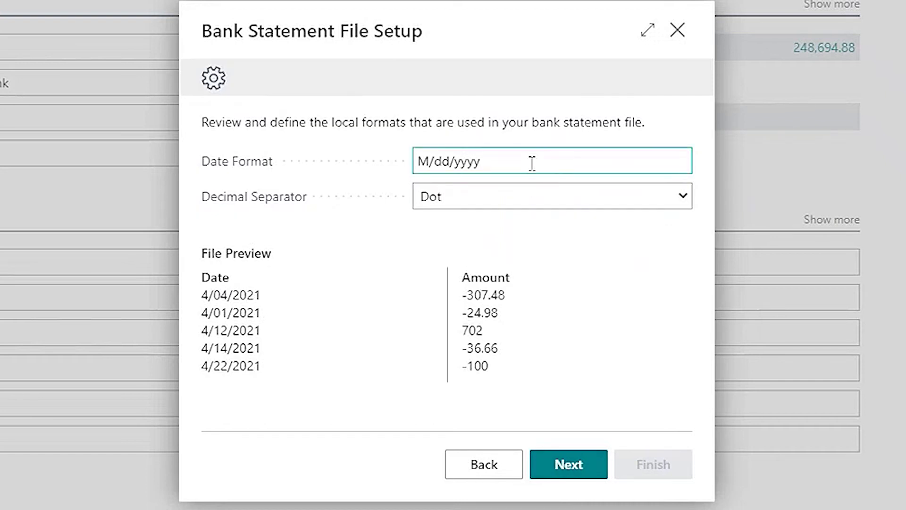
left_click(439, 197)
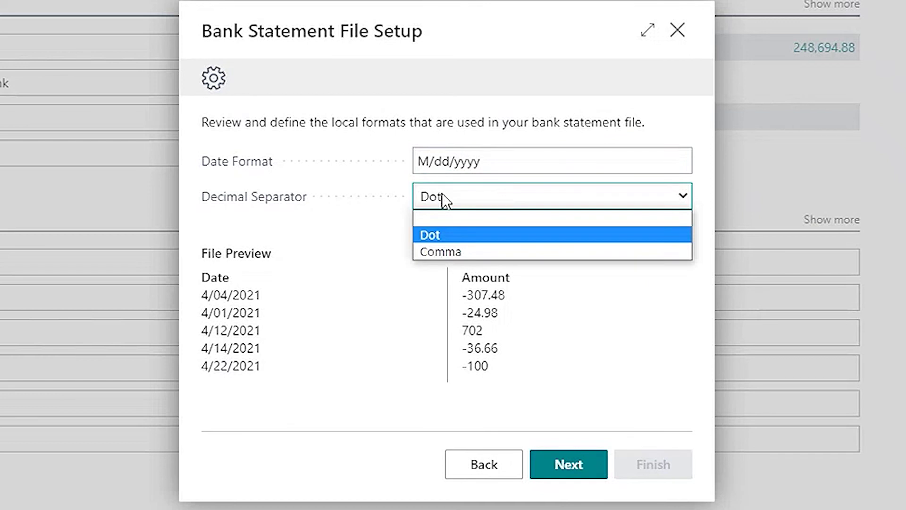
left_click(445, 237)
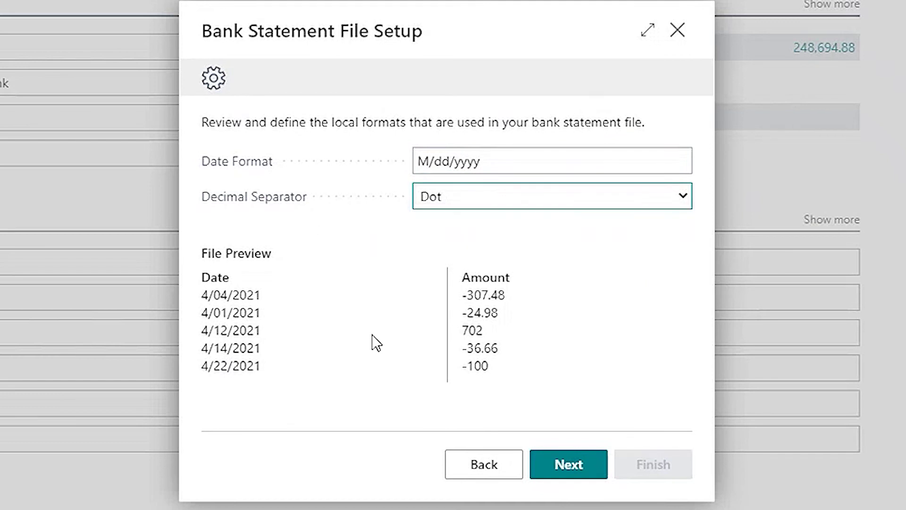
left_click(594, 465)
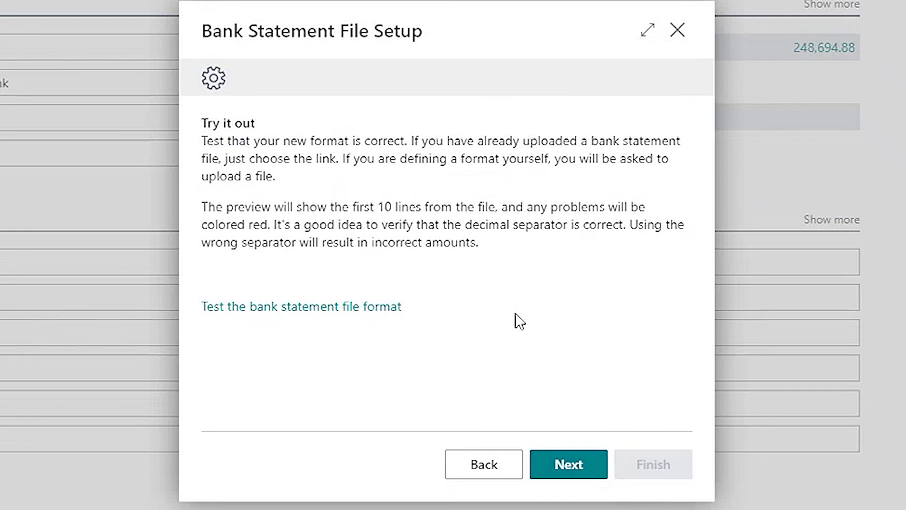
Step: Preview the sample file import to check its dates, amounts and descriptions
left_click(310, 308)
Step: Name the format BANK, attach it to the SAVINGS account, and finish the guide
left_click(569, 468)
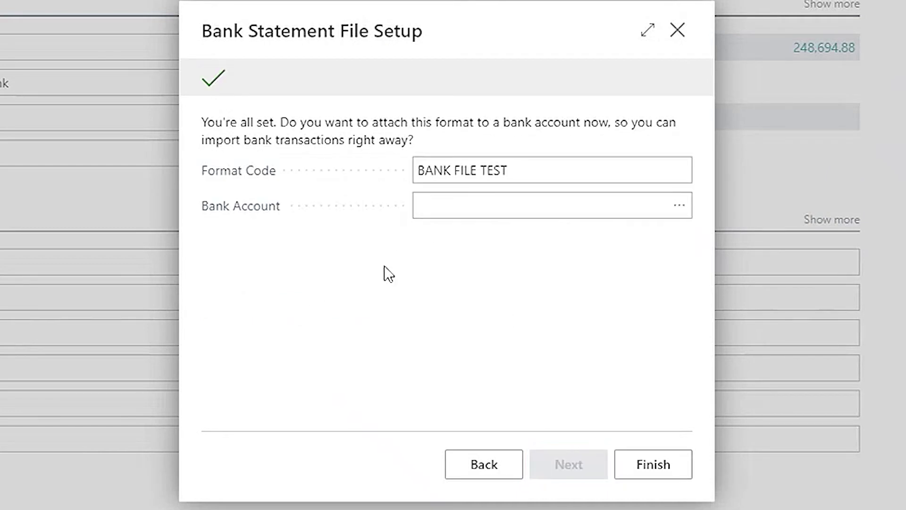
left_click(536, 169)
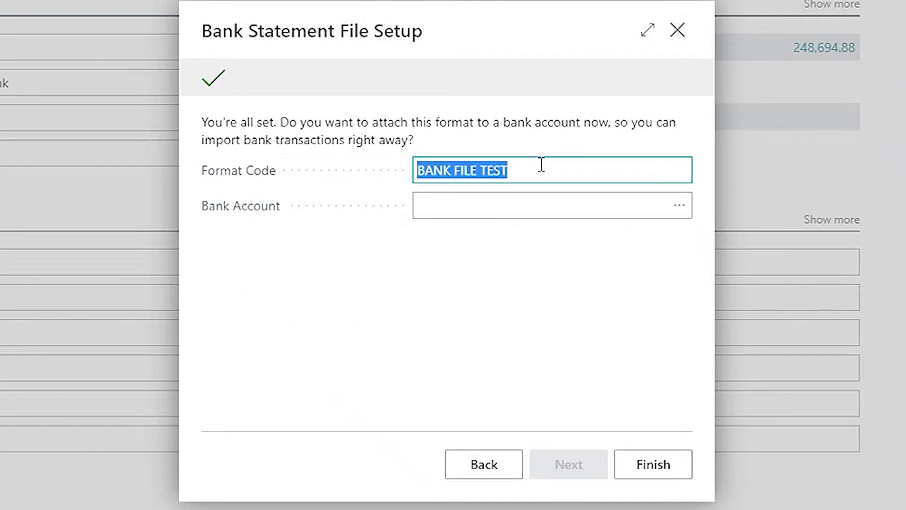
type("B")
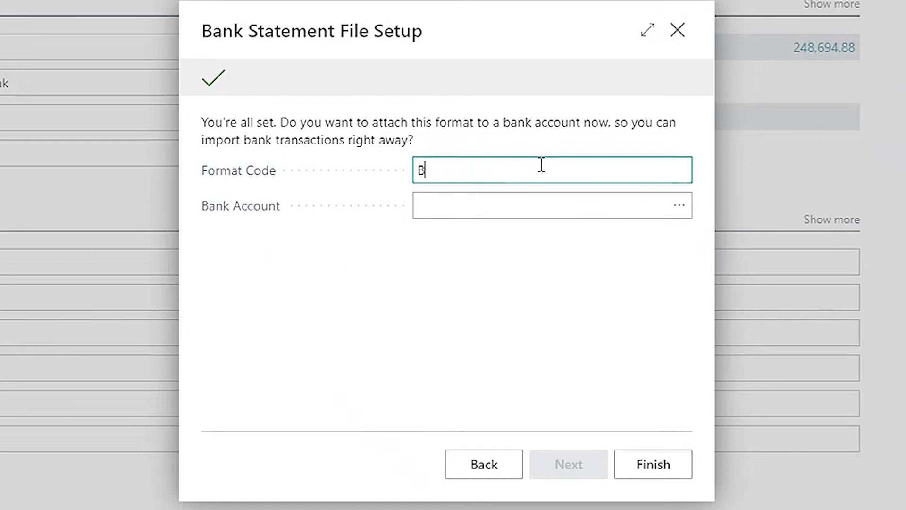
type("ANK")
left_click(680, 208)
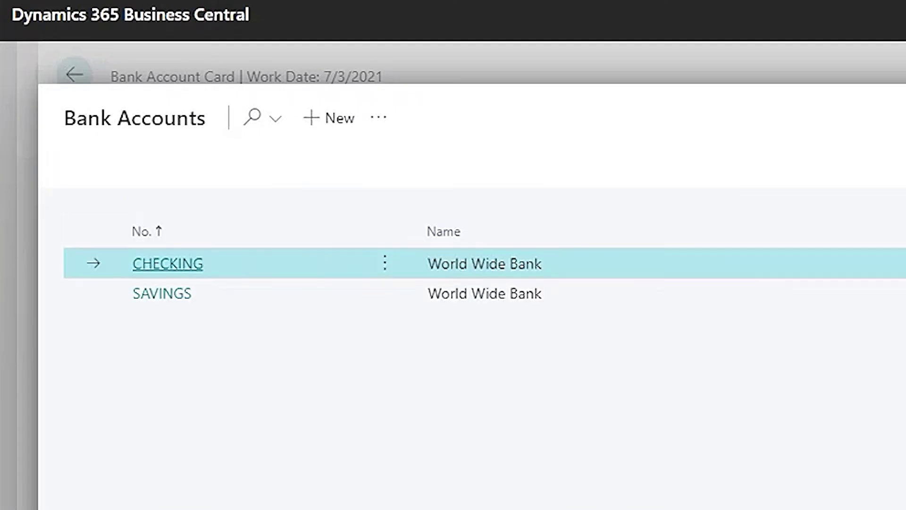
left_click(147, 317)
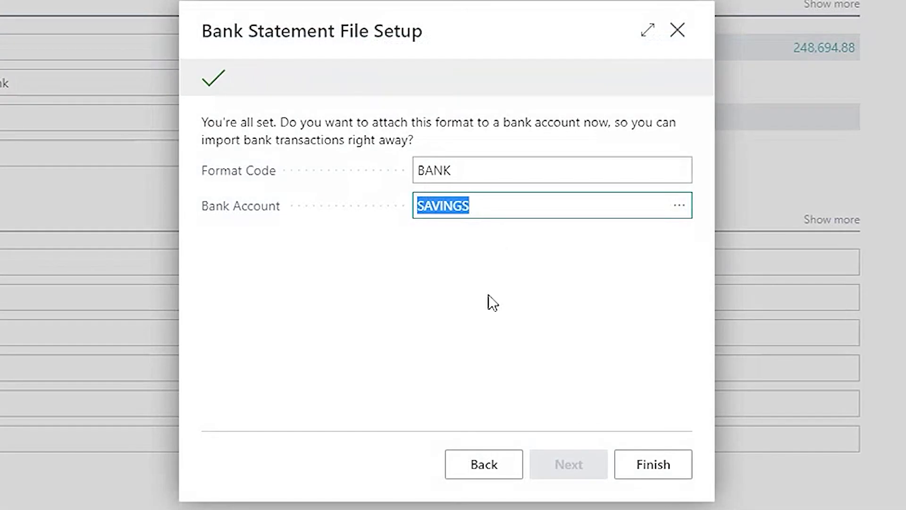
left_click(664, 471)
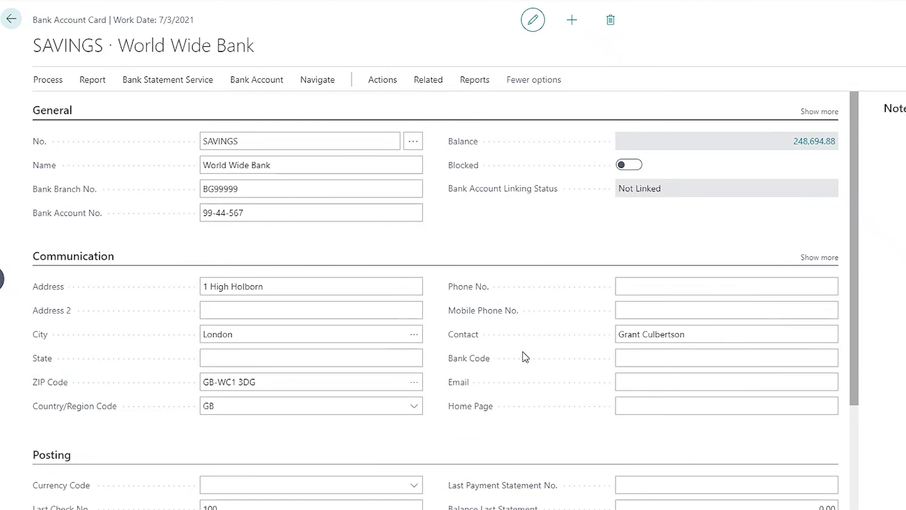
scroll(522, 356, "down", 5)
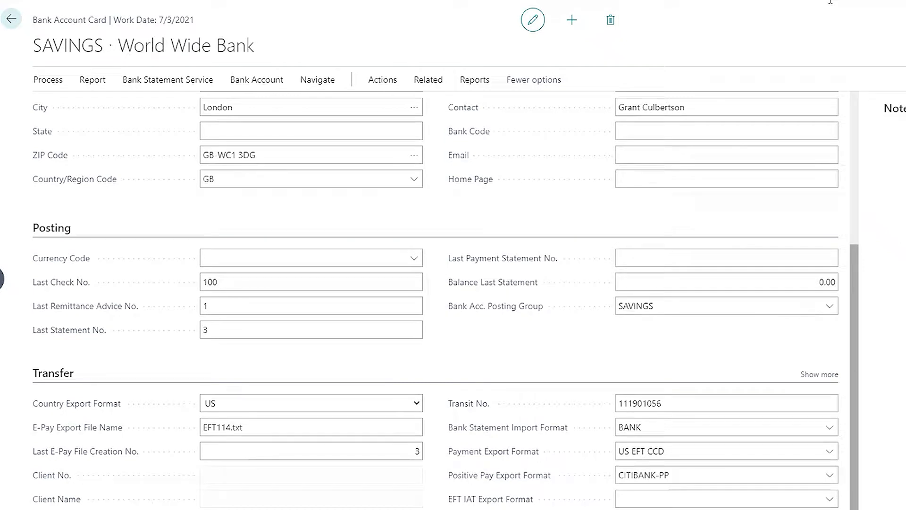
Step: Open the Tell Me search from the SAVINGS bank account card
key("alt+q")
type("bank rec")
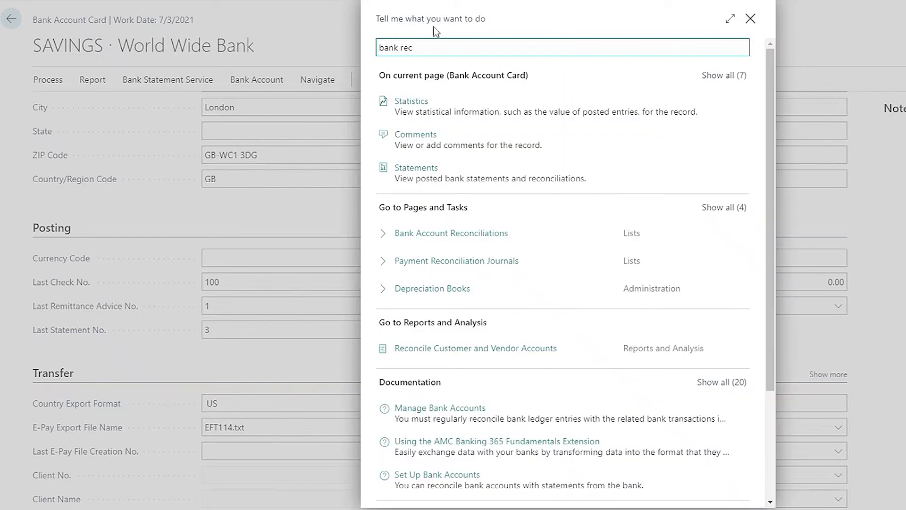
Step: Open Bank Account Reconciliations and create a new reconciliation for SAVINGS
key("Return")
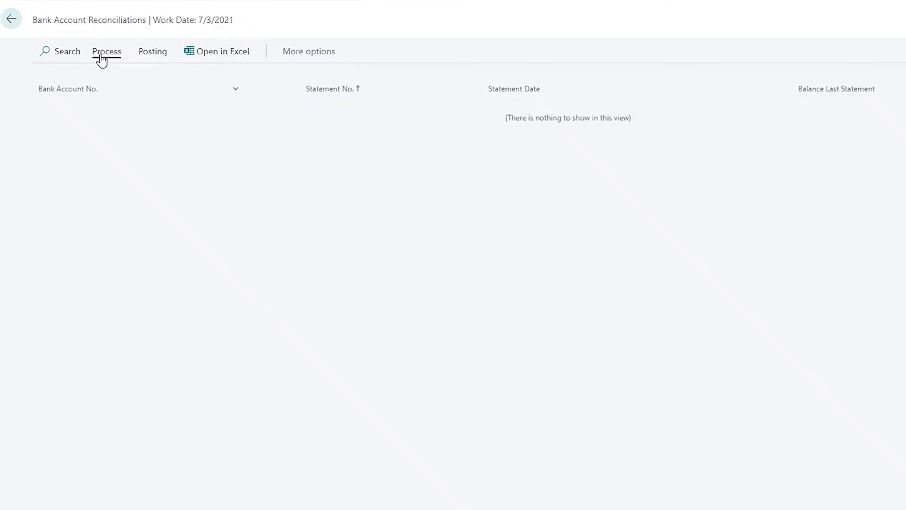
left_click(99, 56)
left_click(58, 79)
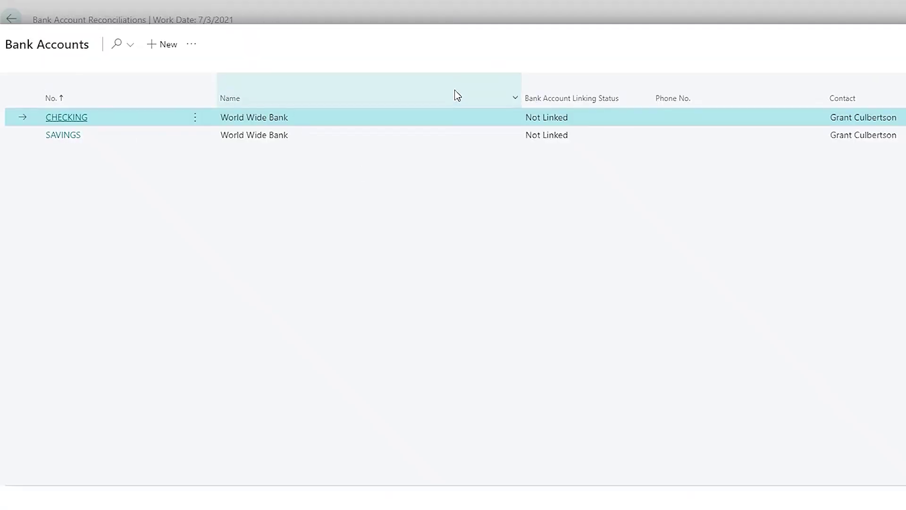
left_click(63, 158)
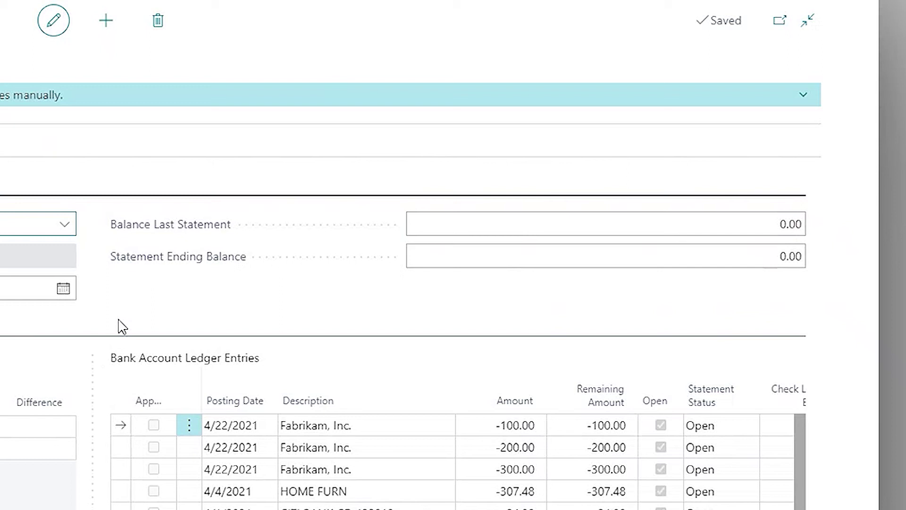
Step: Date the statement April 30, 2021 and enter an ending balance of 250,032.88
left_click(67, 289)
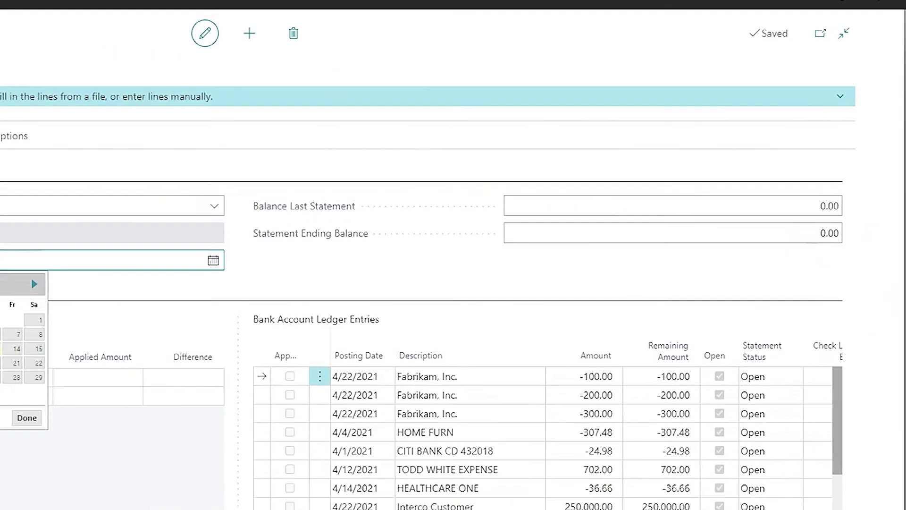
left_click(209, 235)
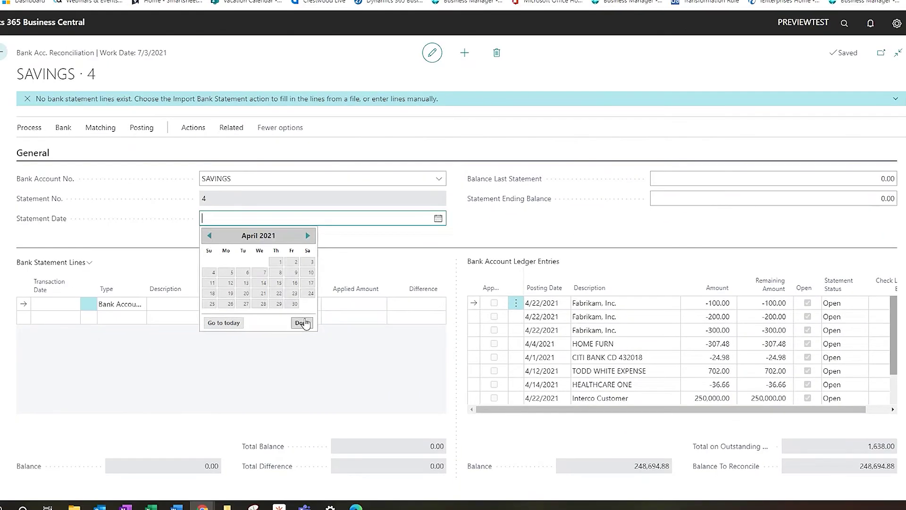
left_click(295, 304)
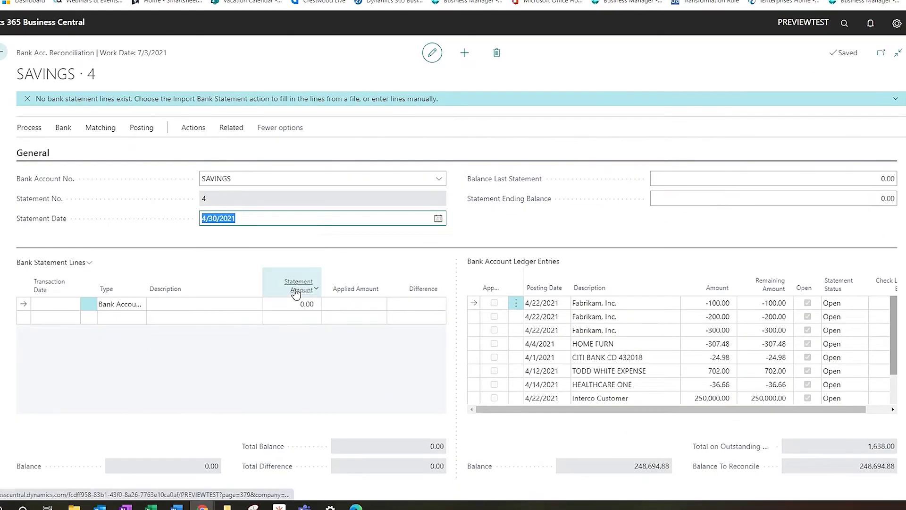
left_click(823, 198)
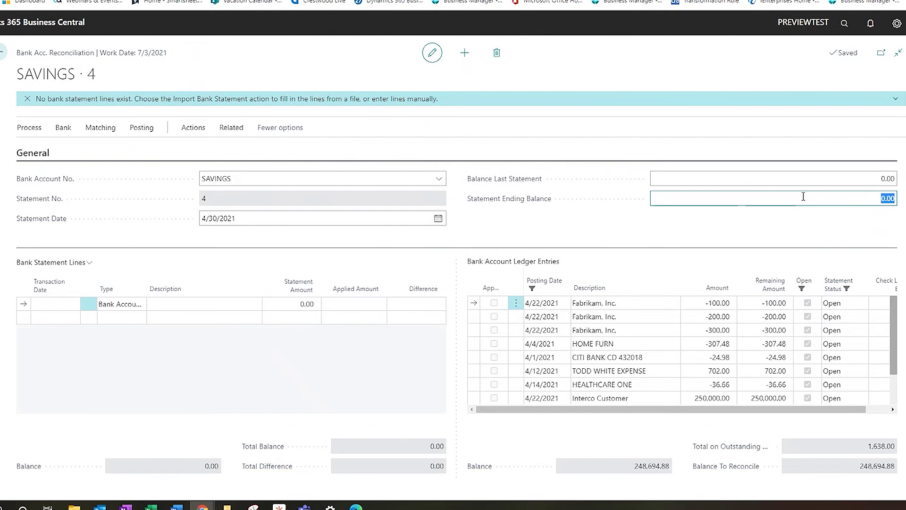
type("2500")
type("32.88")
key("Tab")
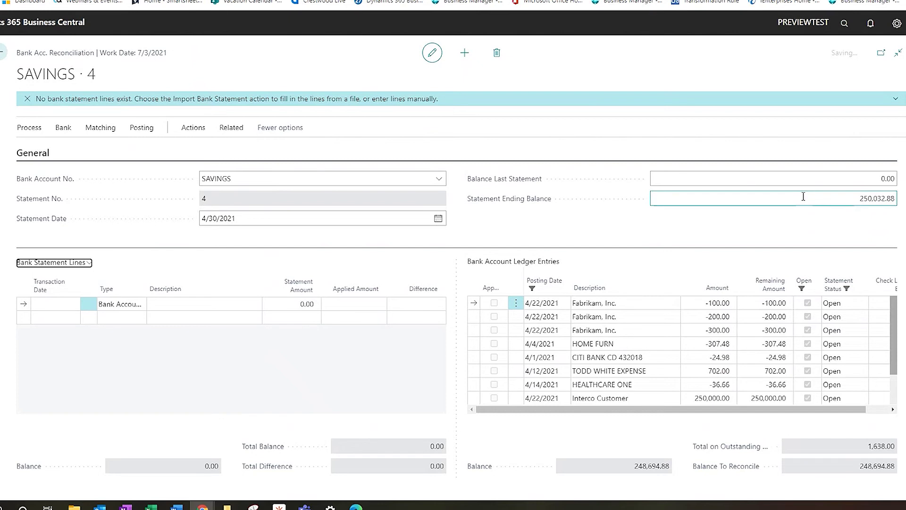
Step: Import the Bank File Test file into SAVINGS statement 4 via Import Bank Statement
left_click(62, 131)
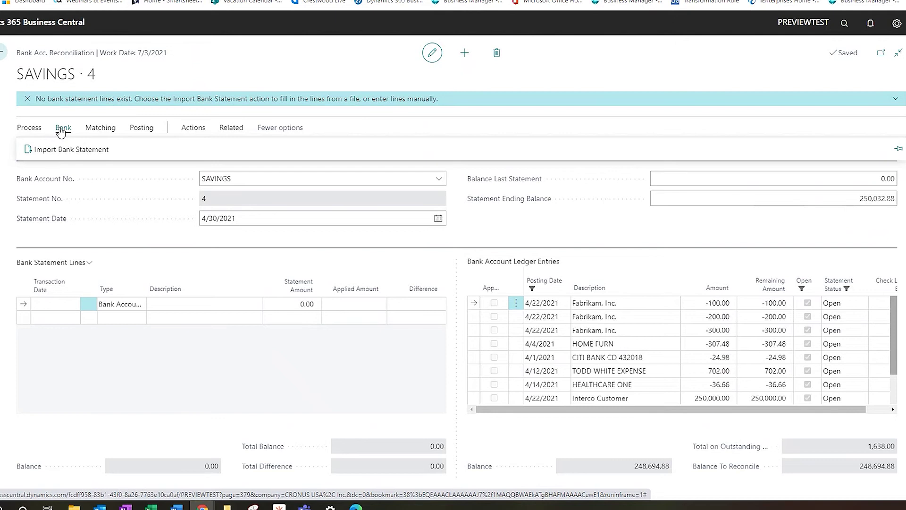
left_click(76, 149)
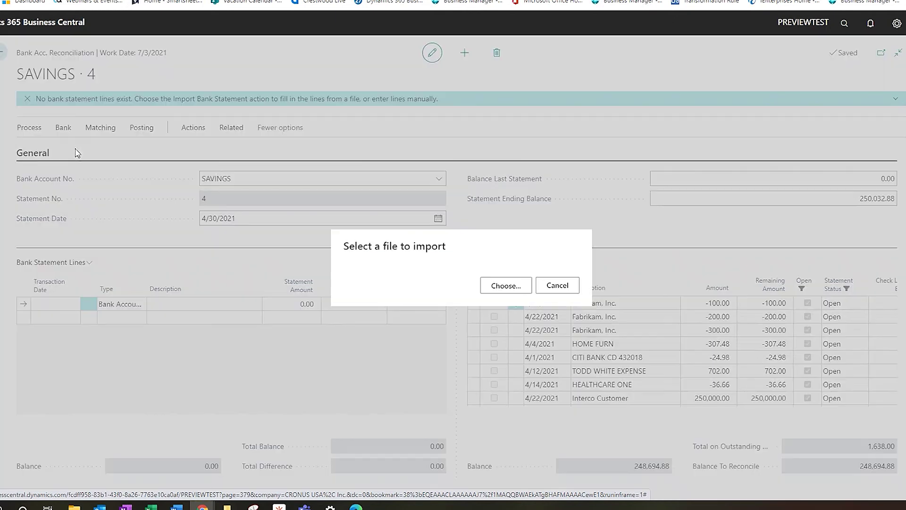
left_click(503, 286)
left_click(93, 36)
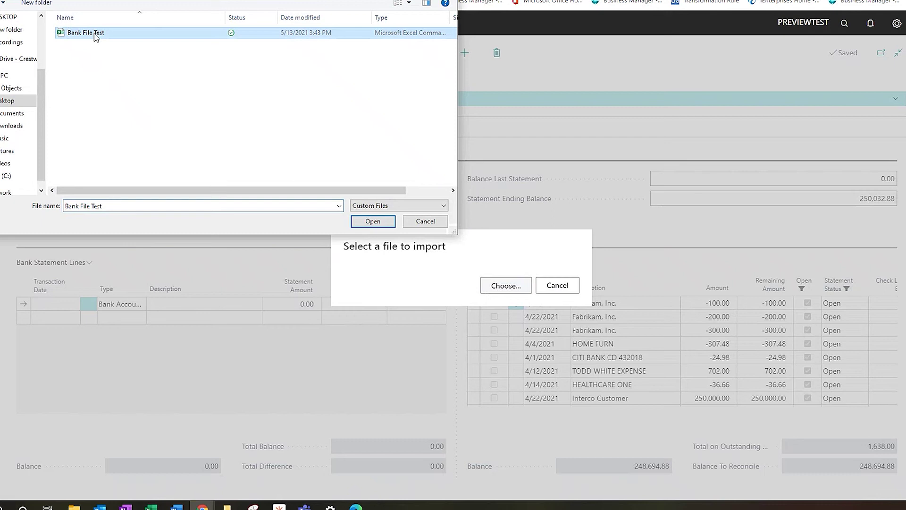
left_click(373, 221)
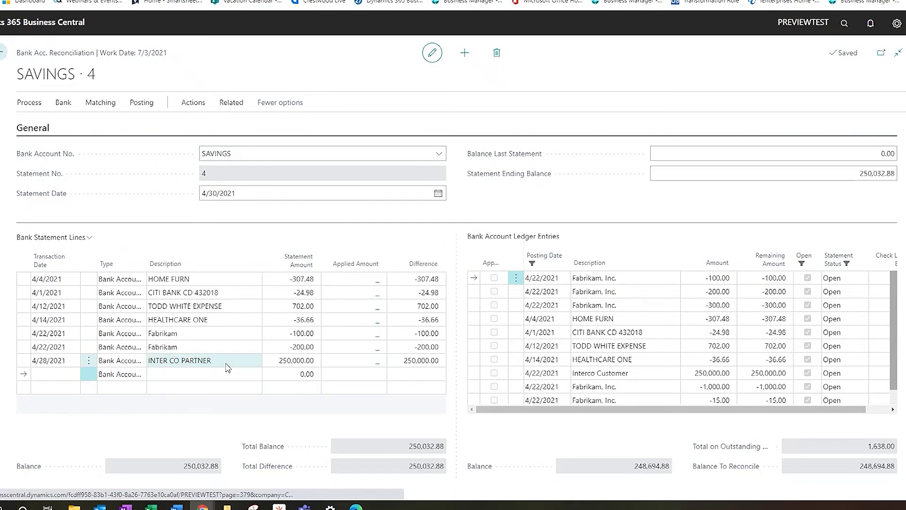
Step: Run Match Automatically with default tolerance, matching six of the seven statement lines
left_click(229, 363)
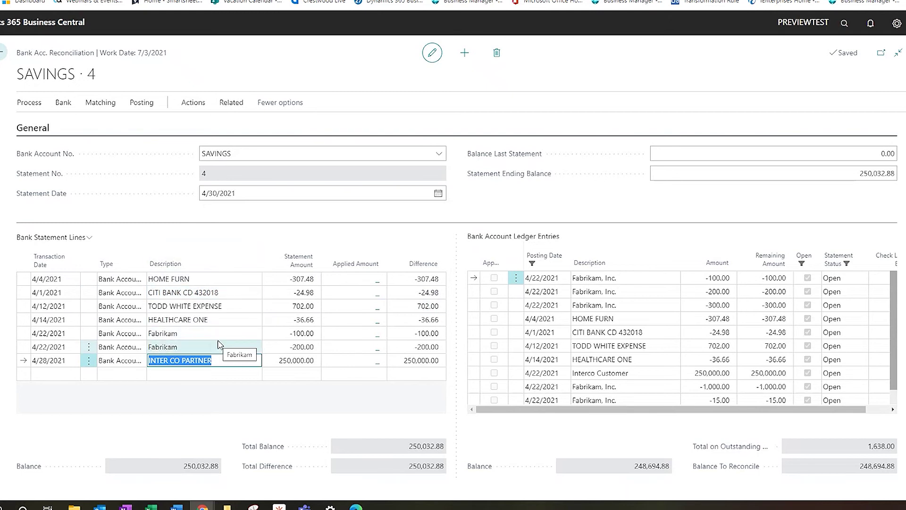
left_click(101, 105)
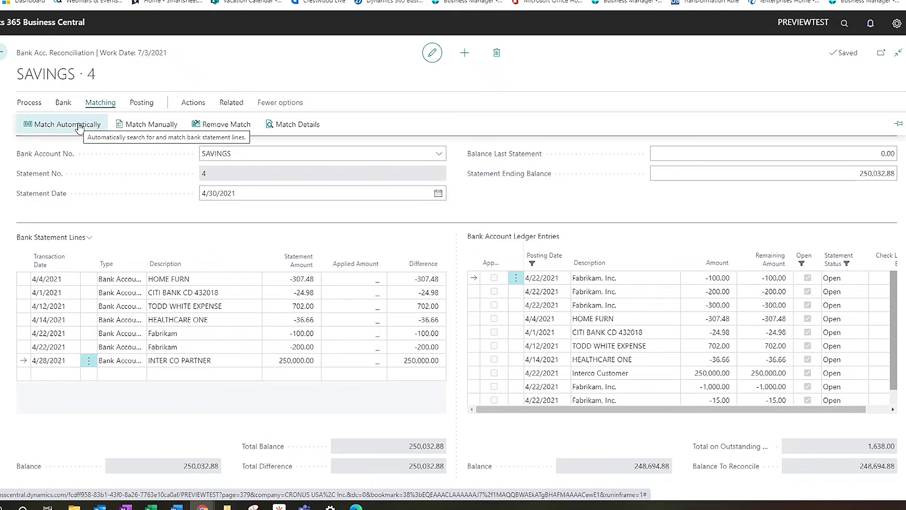
left_click(79, 126)
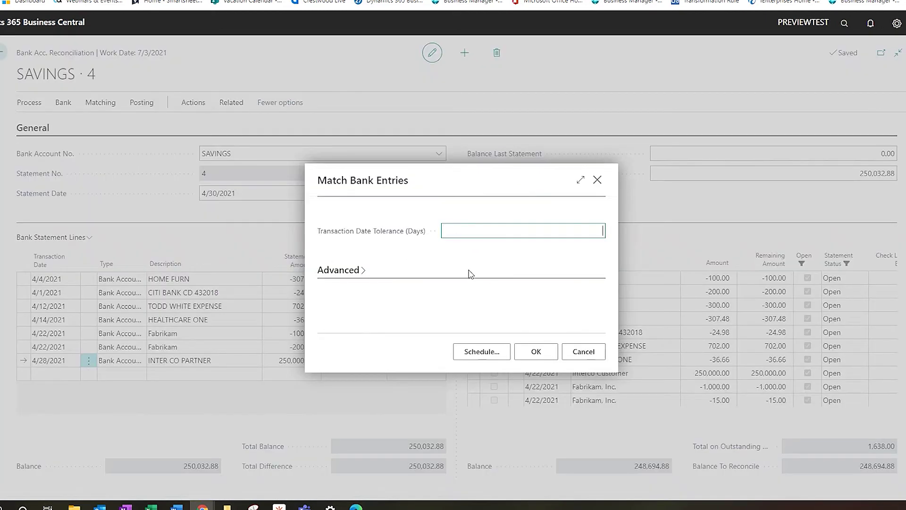
left_click(536, 351)
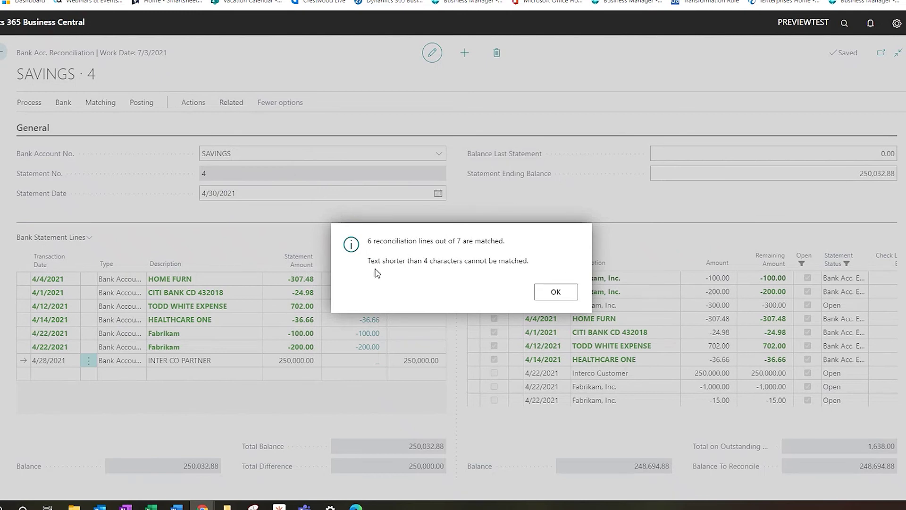
left_click(555, 292)
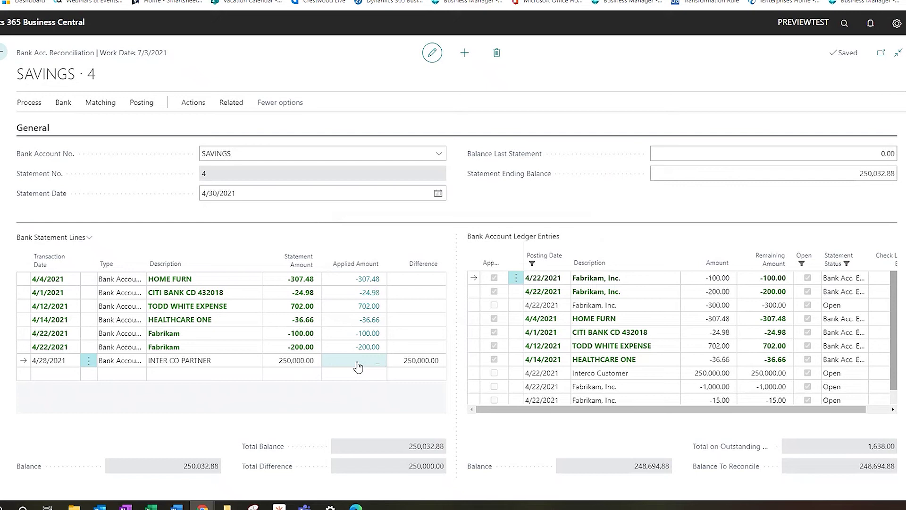
Step: Manually match the 250,000.00 INTER CO PARTNER statement line to the Interco Customer ledger entry
left_click(69, 361)
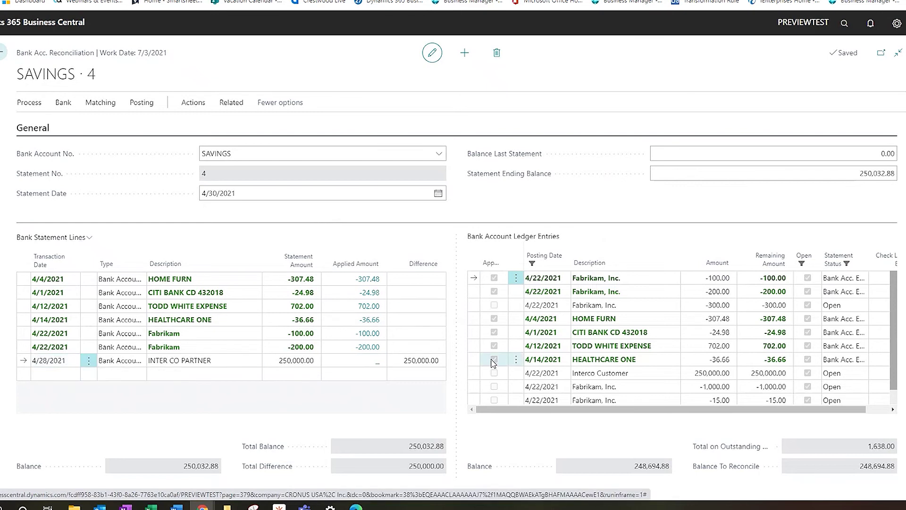
left_click(474, 376)
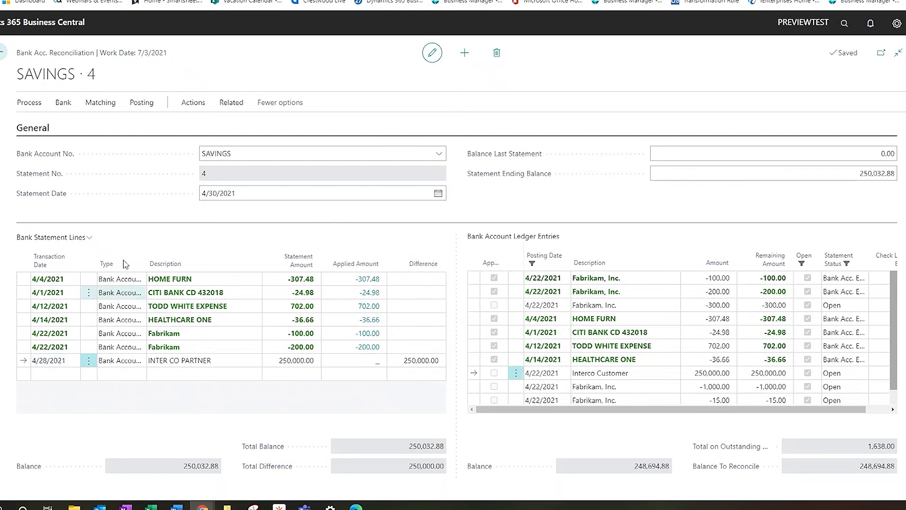
left_click(98, 104)
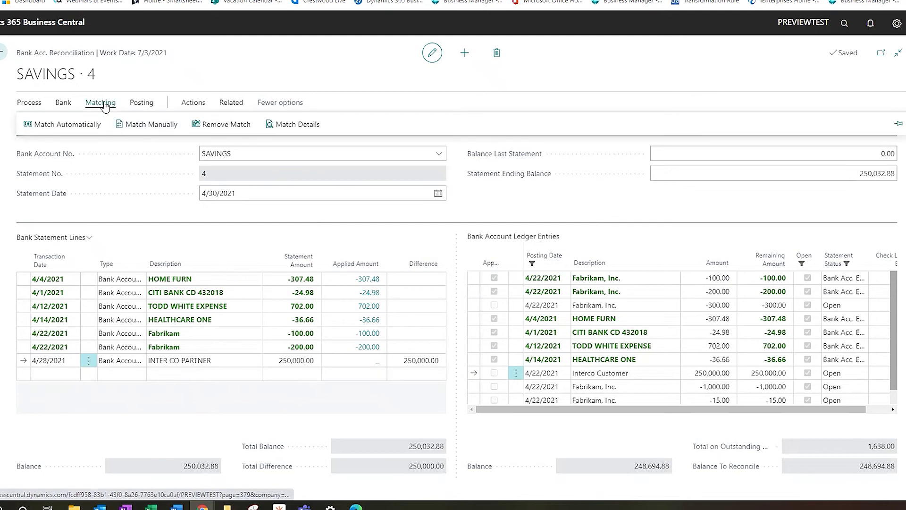
left_click(158, 126)
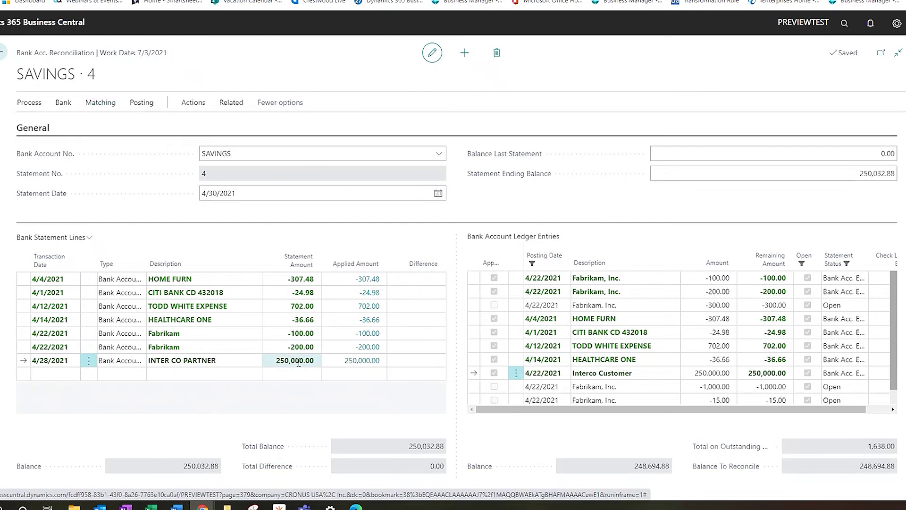
scroll(584, 397, "down", 1)
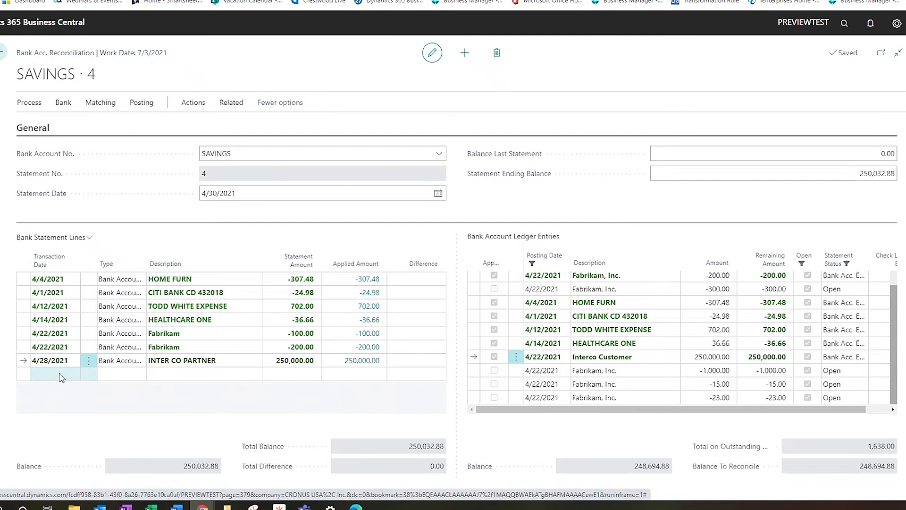
Step: Start a new empty statement line, then abandon it, leaving statement 4 unchanged
left_click(48, 375)
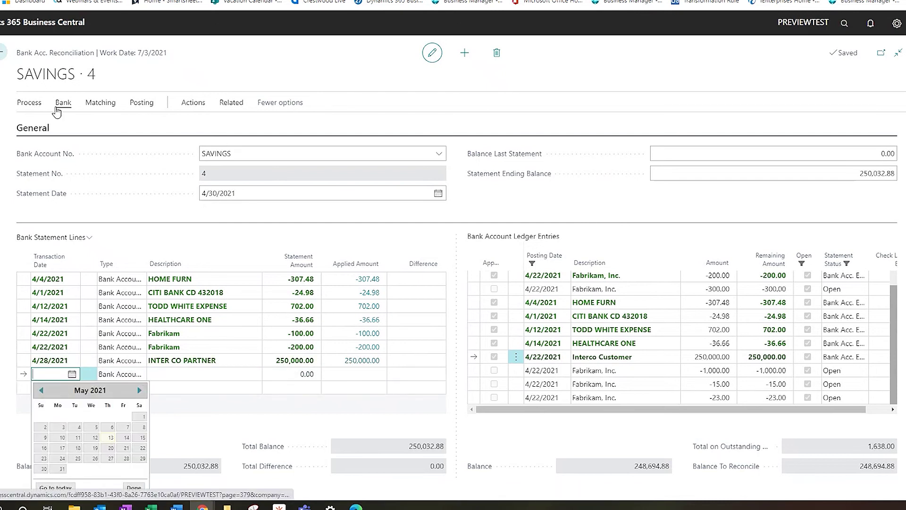
left_click(31, 106)
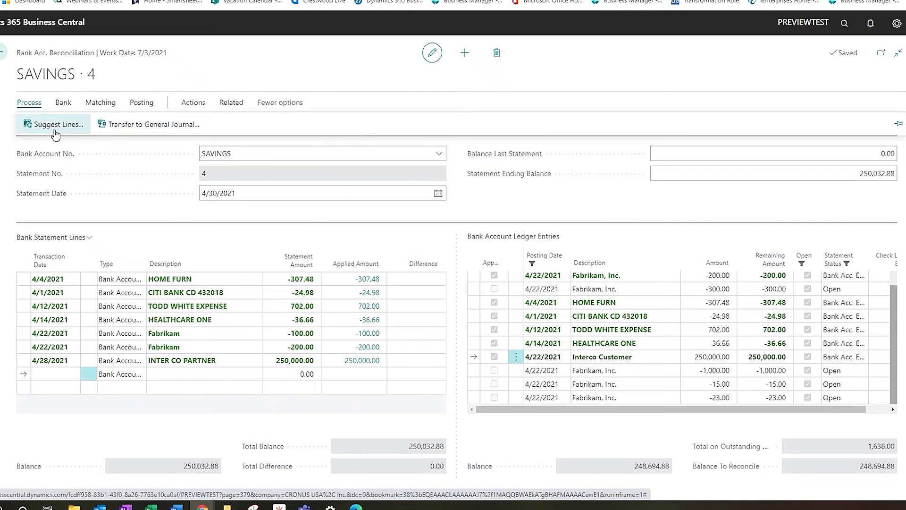
left_click(63, 376)
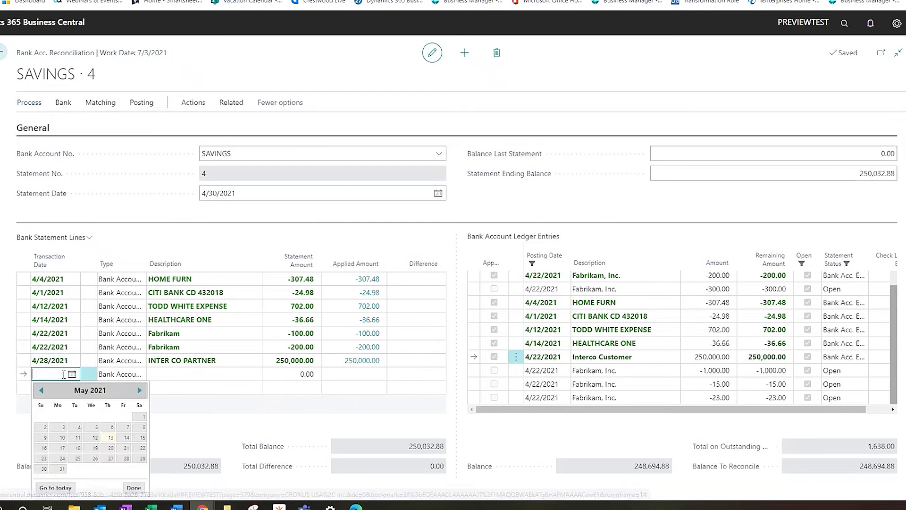
left_click(139, 362)
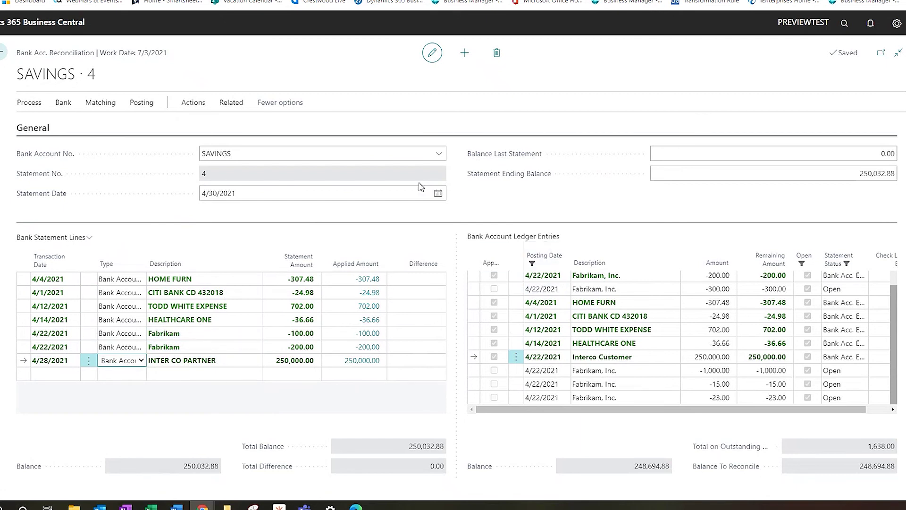
Step: Preview the SAVINGS statement 4 test report with Print Outstanding Transactions switched on
left_click(233, 103)
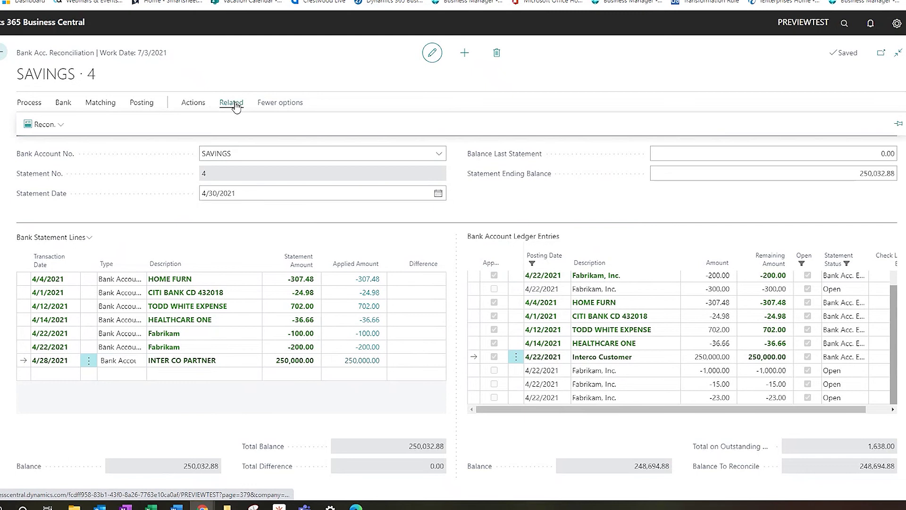
left_click(198, 104)
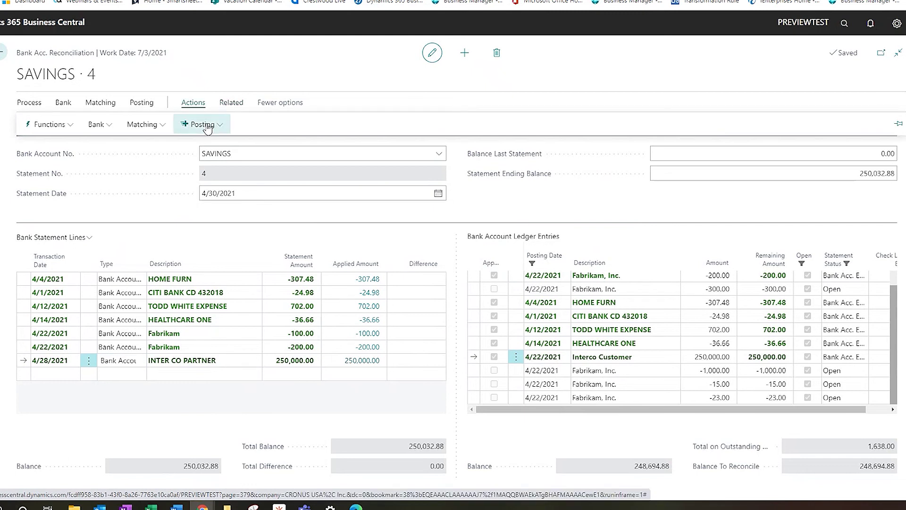
left_click(204, 124)
left_click(209, 144)
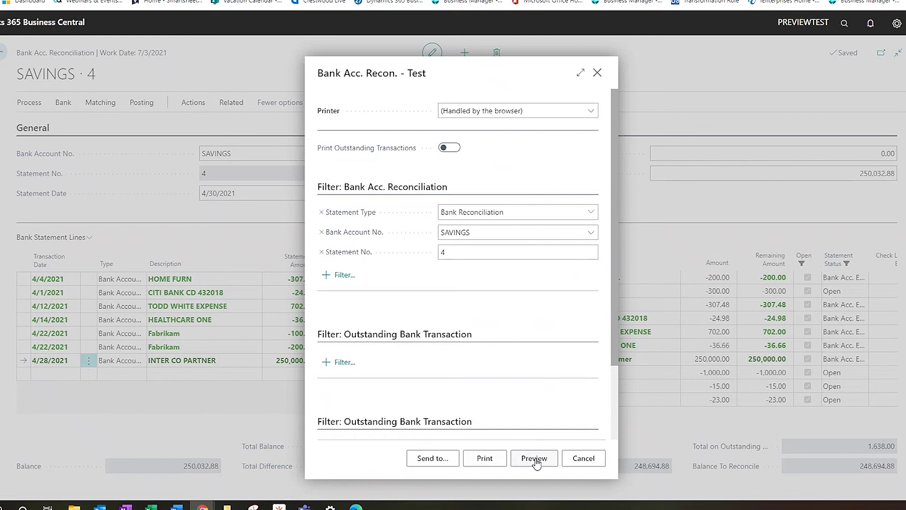
left_click(450, 149)
left_click(535, 458)
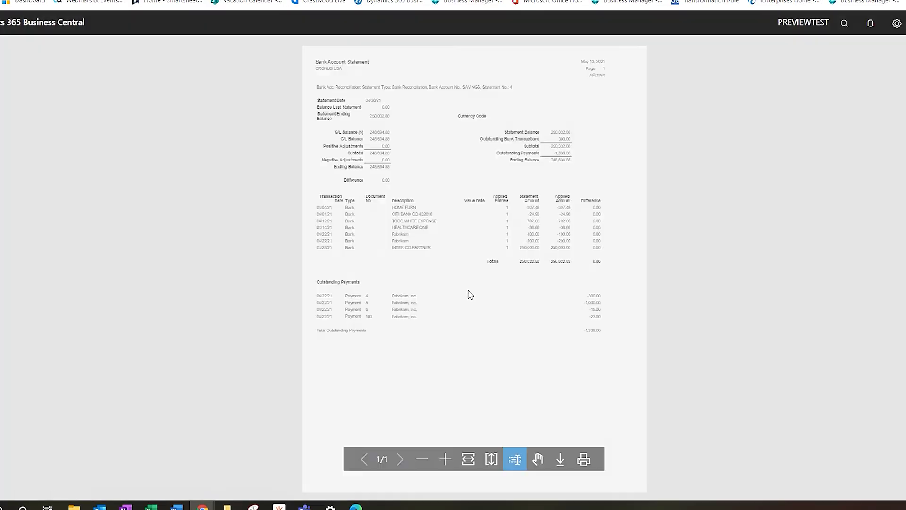
Step: Zoom in on the test report preview to read the totals and outstanding payments
left_click(446, 459)
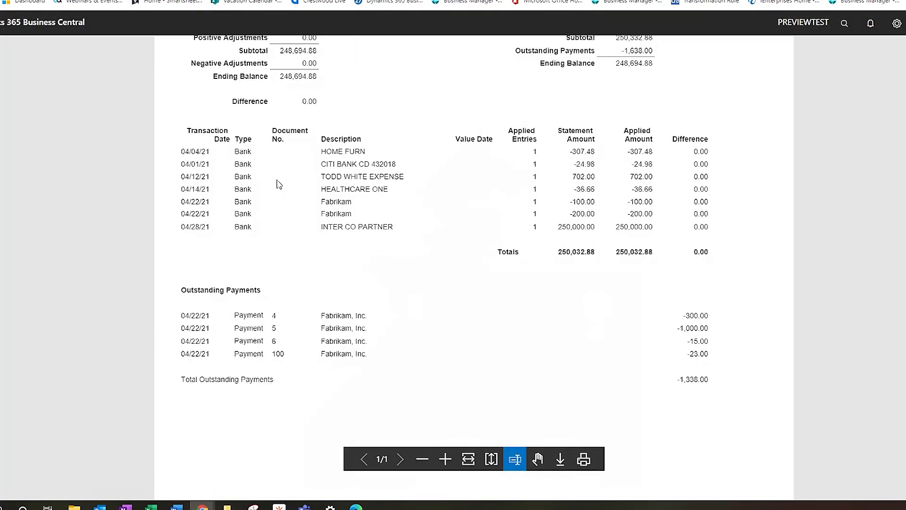
scroll(440, 317, "up", 3)
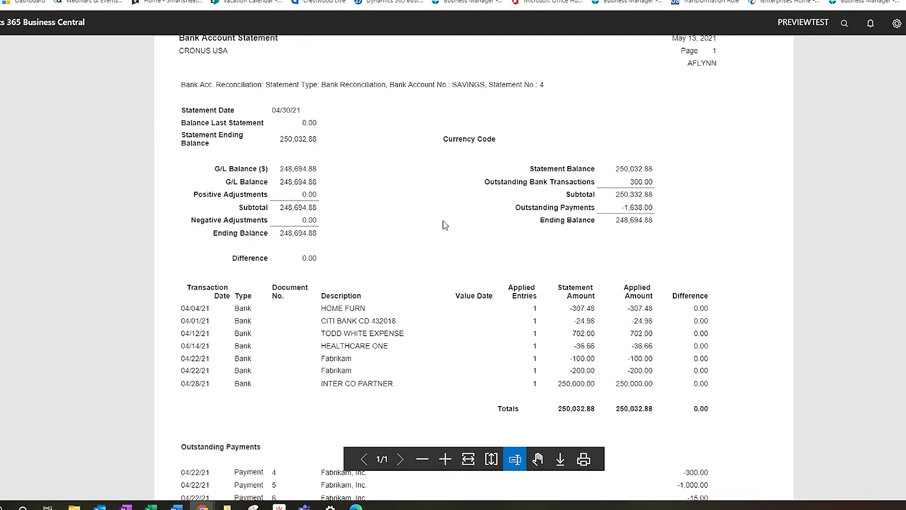
scroll(445, 225, "down", 2)
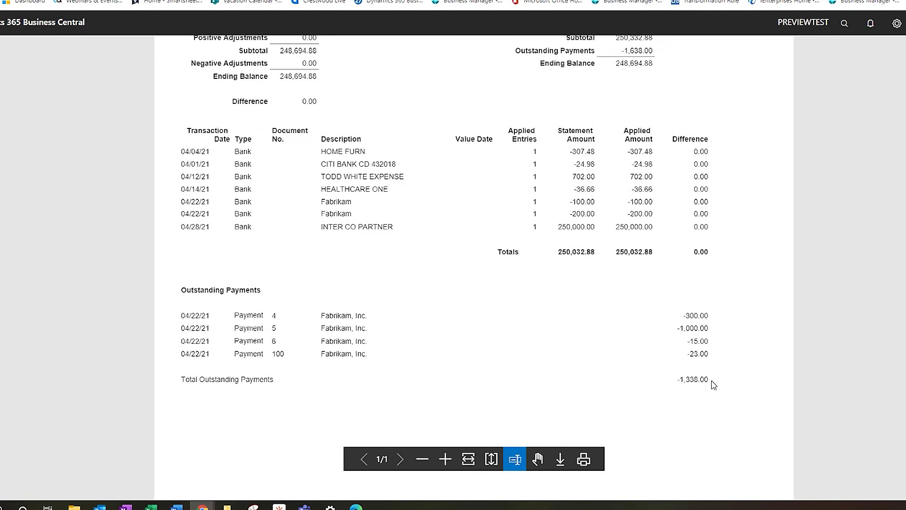
scroll(713, 385, "up", 3)
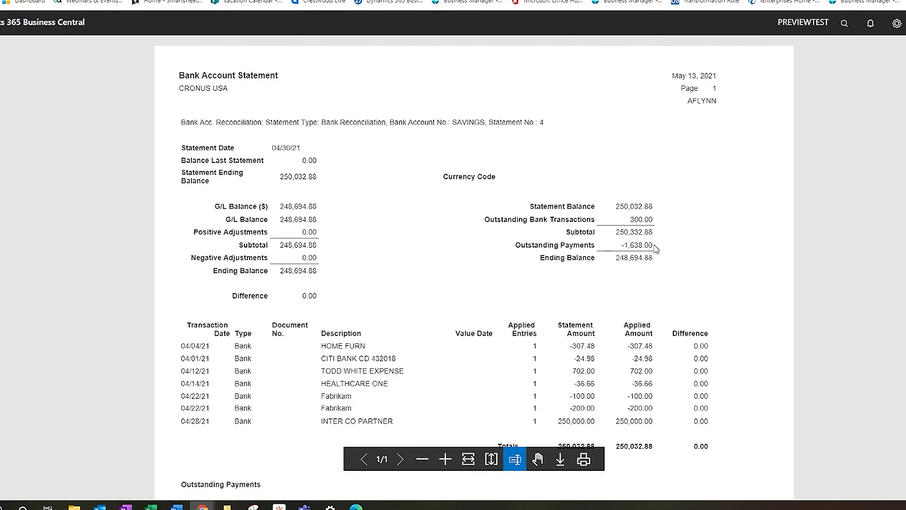
scroll(655, 248, "down", 3)
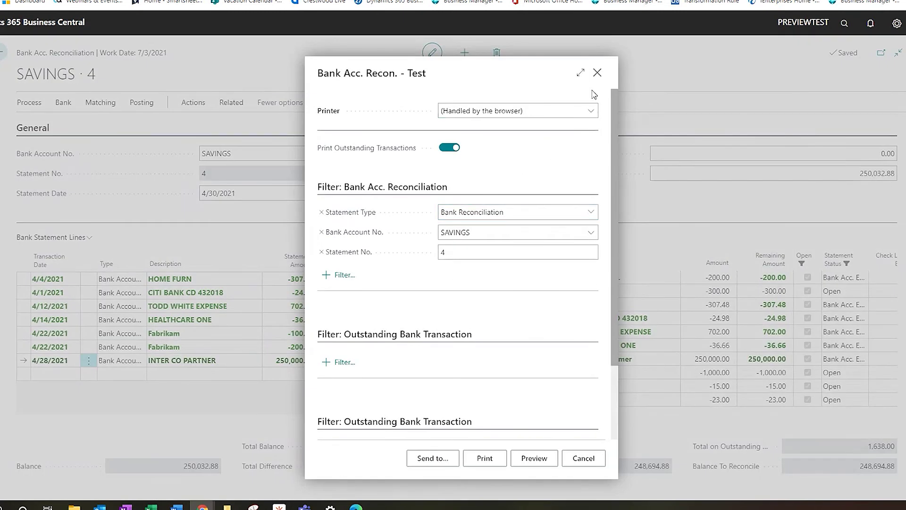
Step: Close the test report options and select the open -300.00 Fabrikam ledger entry
left_click(598, 74)
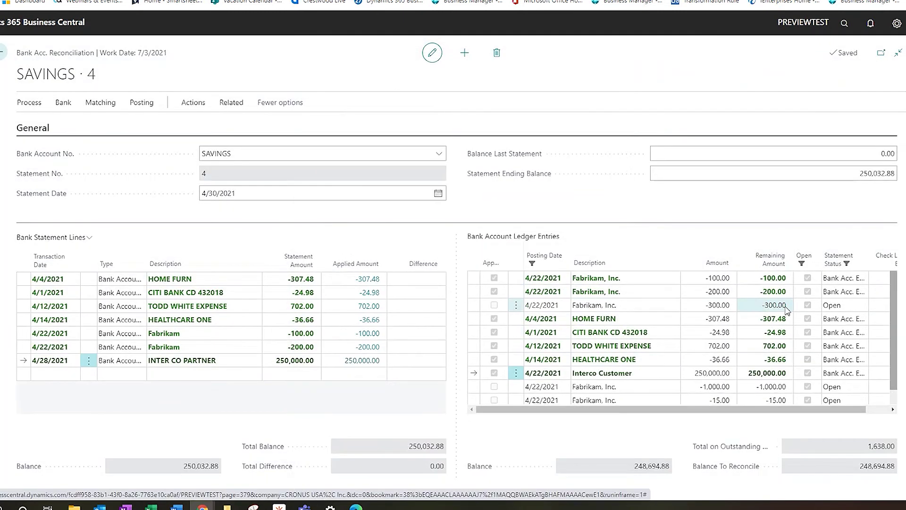
left_click(595, 305)
left_click(498, 306)
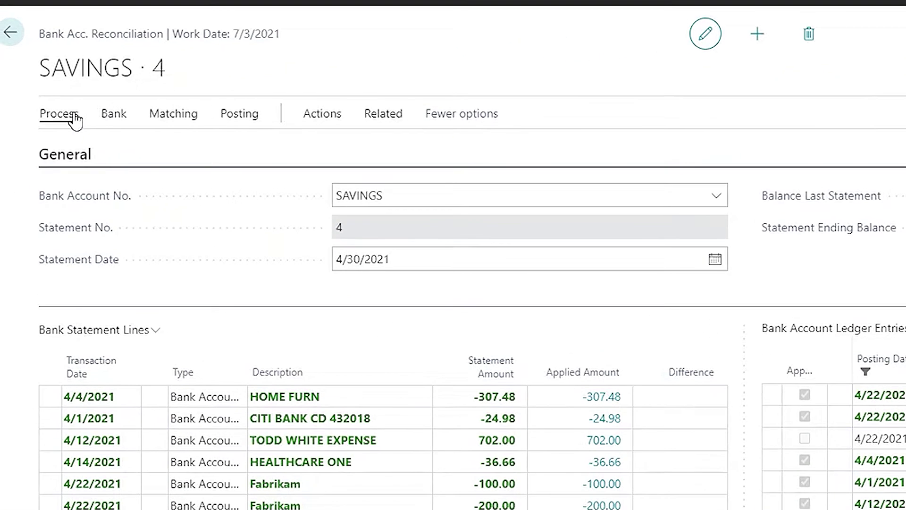
Step: Post the SAVINGS statement 4 reconciliation and confirm the posting
left_click(75, 120)
left_click(381, 119)
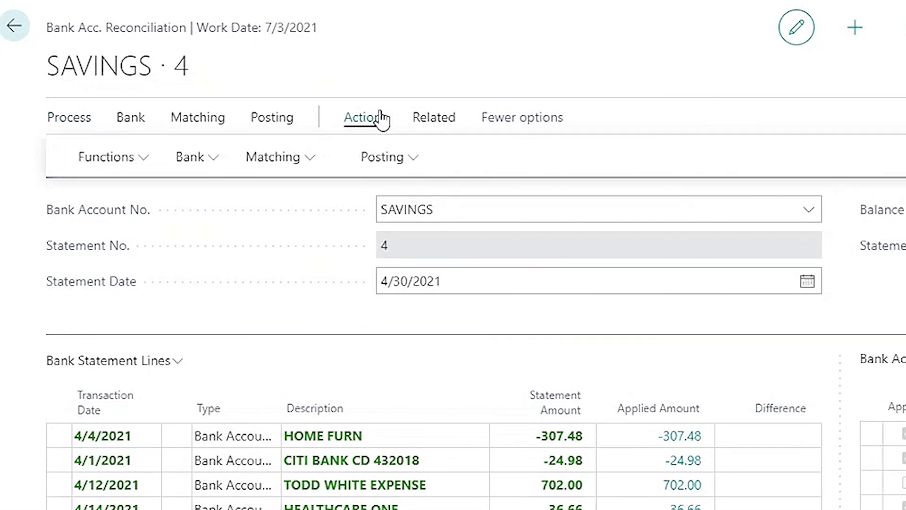
left_click(373, 157)
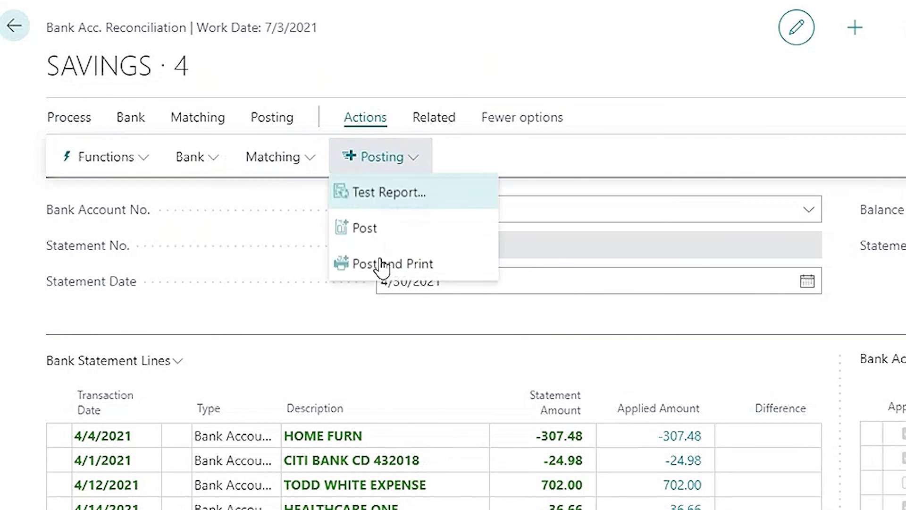
left_click(365, 226)
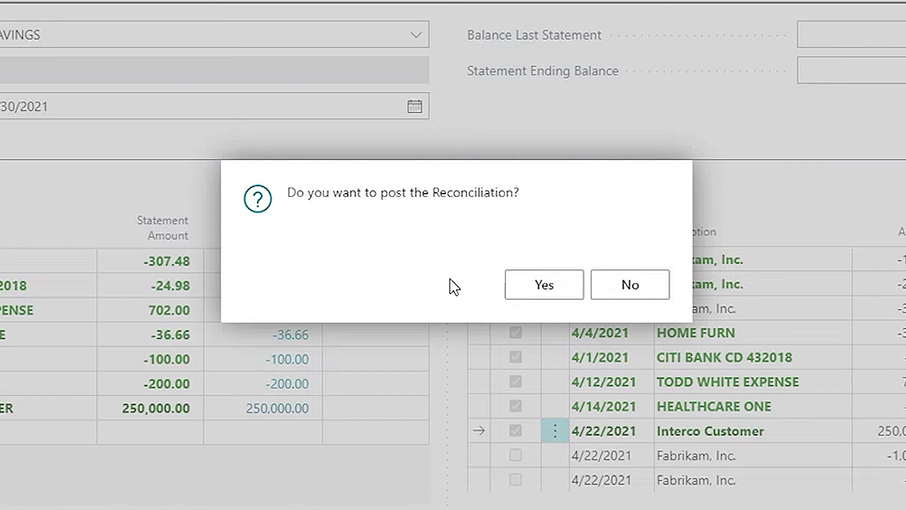
left_click(549, 290)
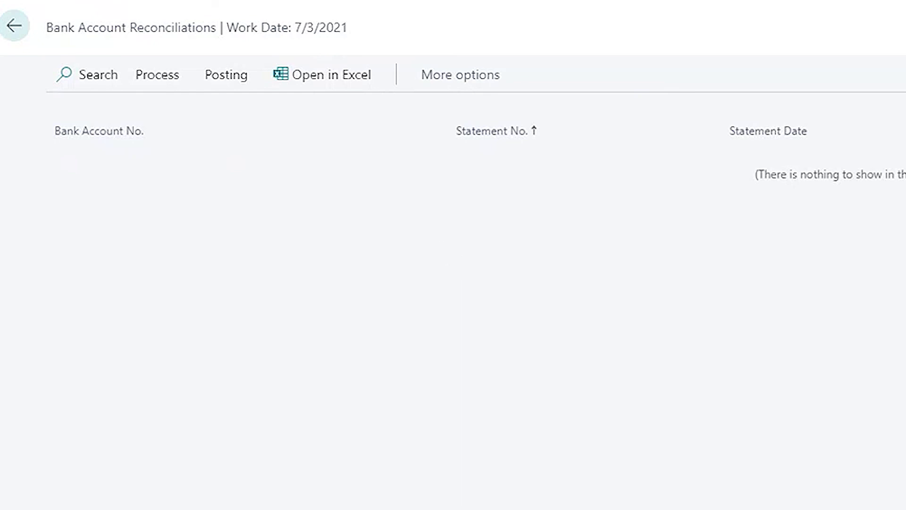
Step: Return to the SAVINGS bank account card and open its posted Statements list full size
key("Escape")
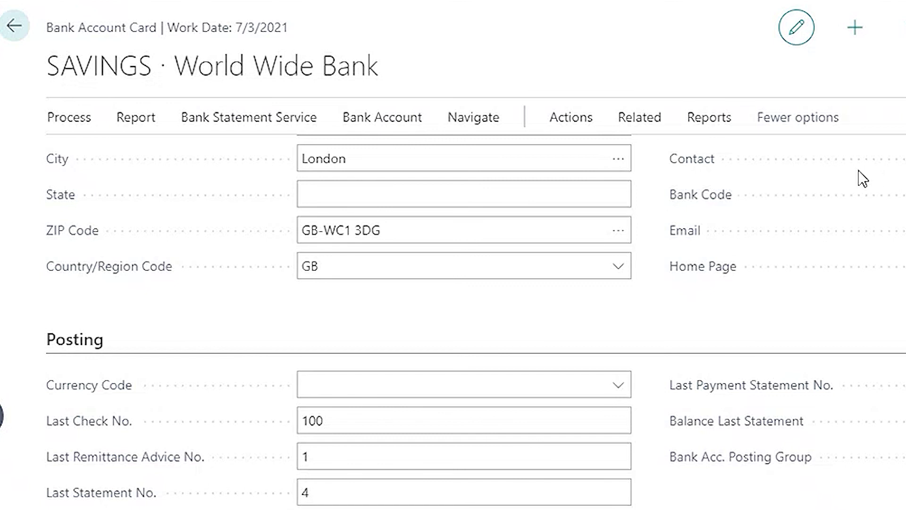
key("alt+q")
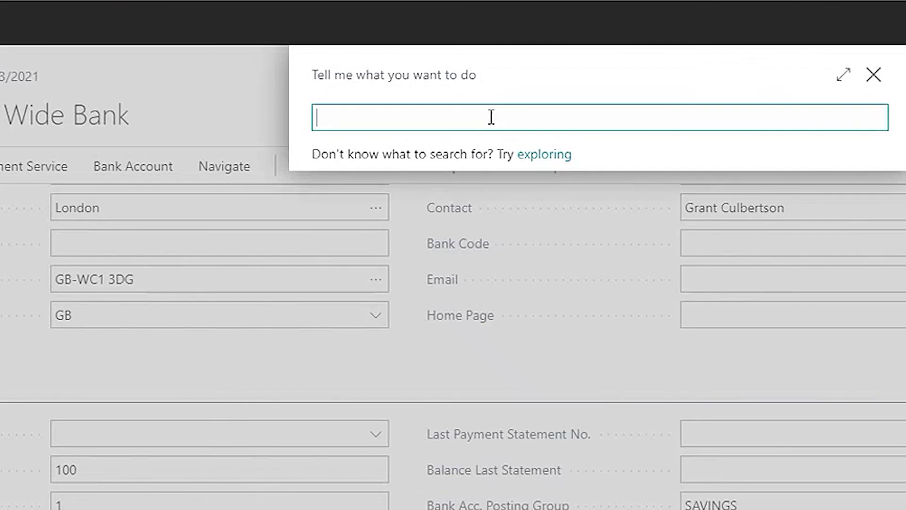
type("bank s")
type("t")
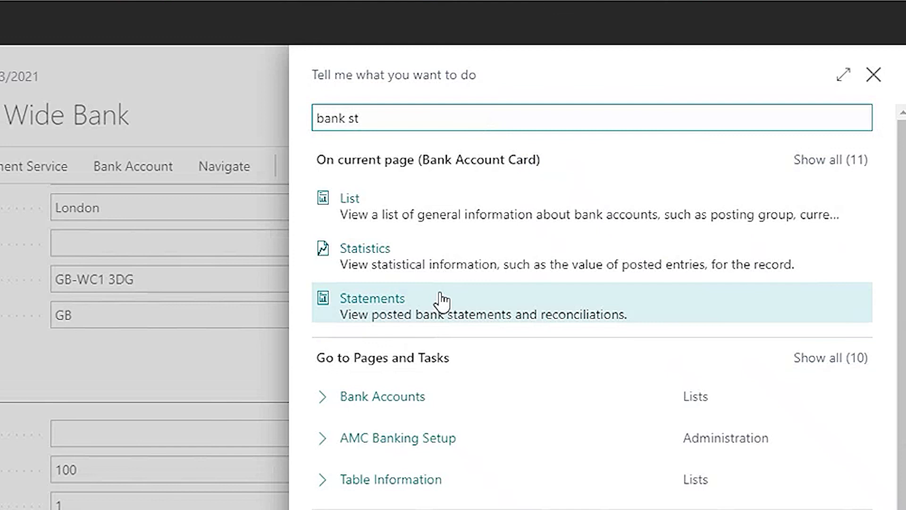
left_click(402, 300)
left_click(739, 21)
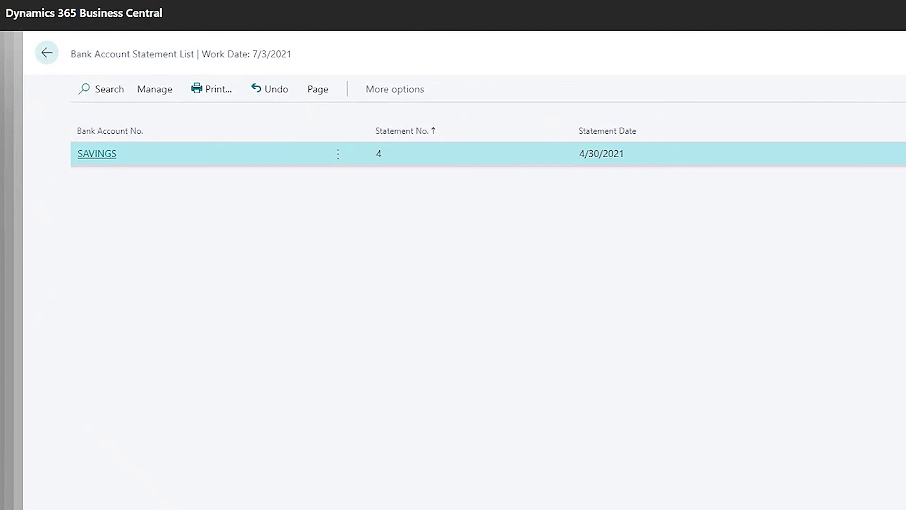
Step: Undo posted SAVINGS statement 4, confirming its reversal into a new reconciliation
left_click(272, 90)
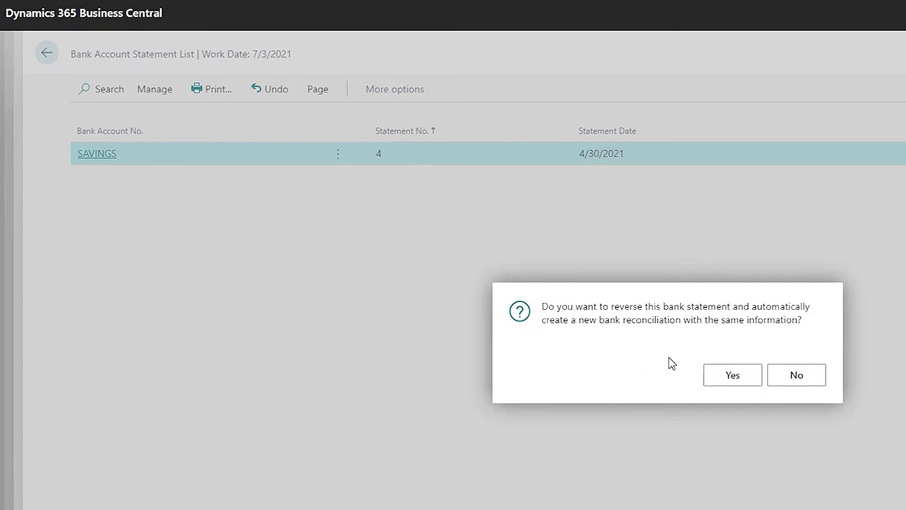
left_click(731, 381)
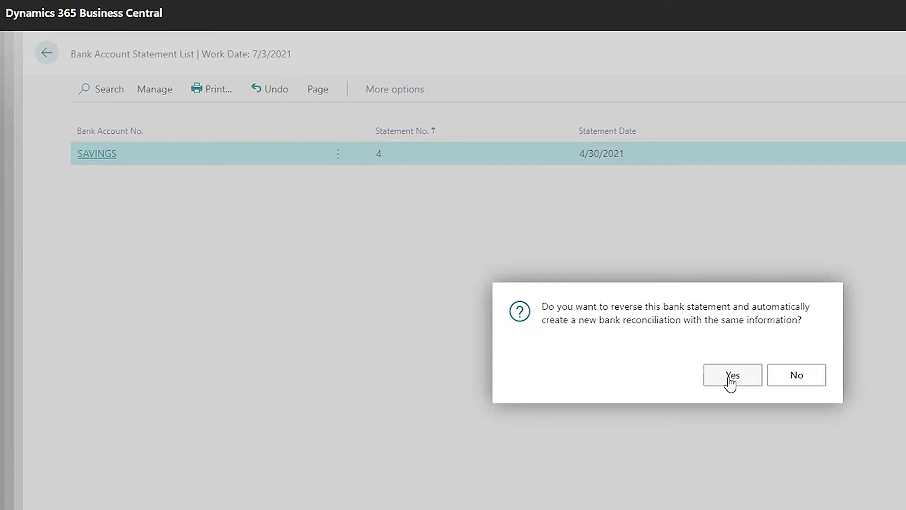